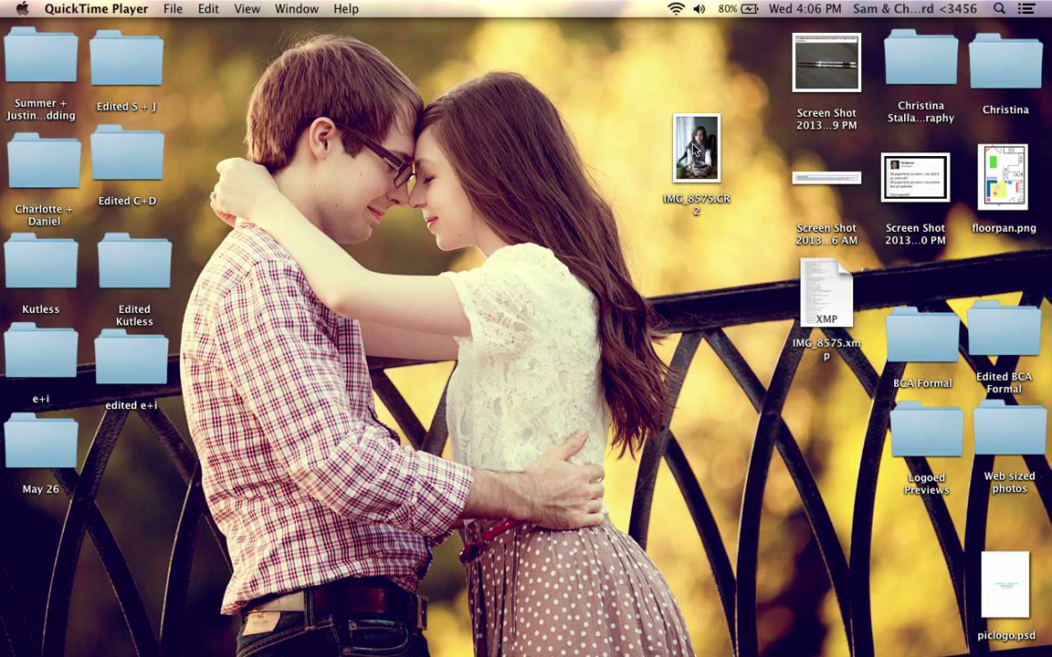
Open the raw photo IMG_8575.CR2 from the desktop in Camera Raw.
{"action": "double_click", "coordinate": [694, 149]}
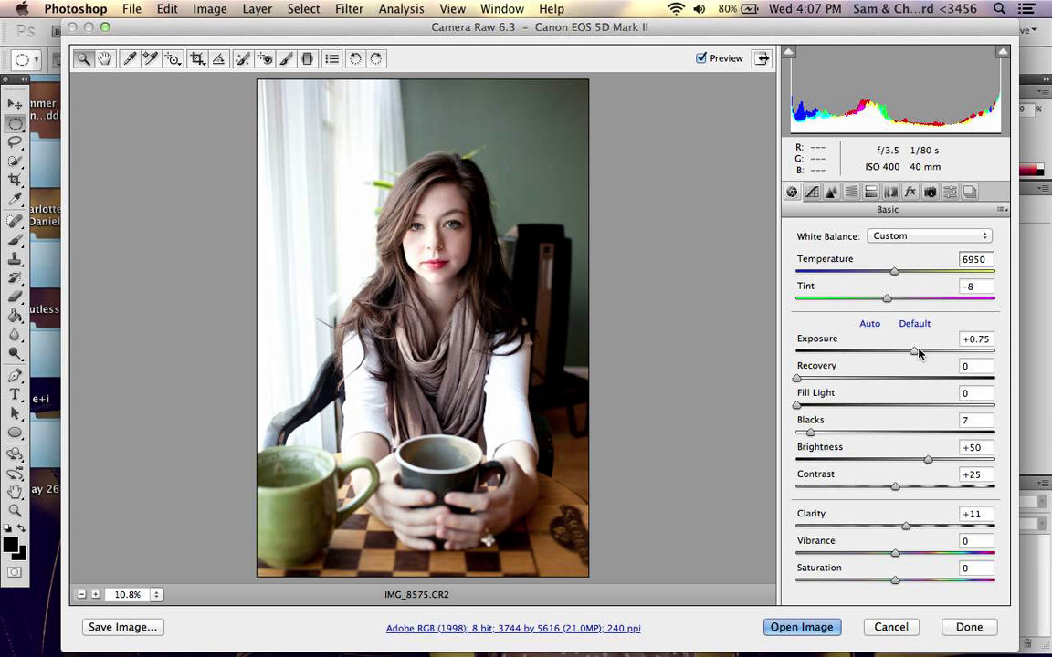
Set Exposure +1.20, Temperature 7400, Clarity +22, deepen Blacks slightly, and open the image.
{"action": "left_click_drag", "start_coordinate": [920, 356], "coordinate": [924, 358]}
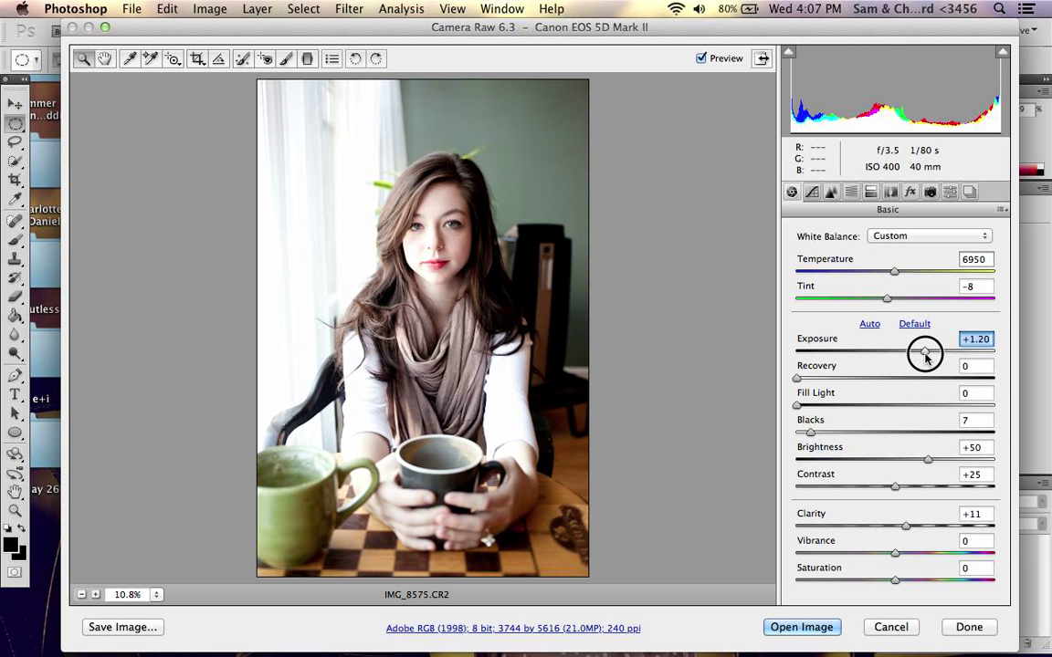
{"action": "left_click", "coordinate": [899, 275]}
{"action": "left_click_drag", "start_coordinate": [898, 274], "coordinate": [908, 276]}
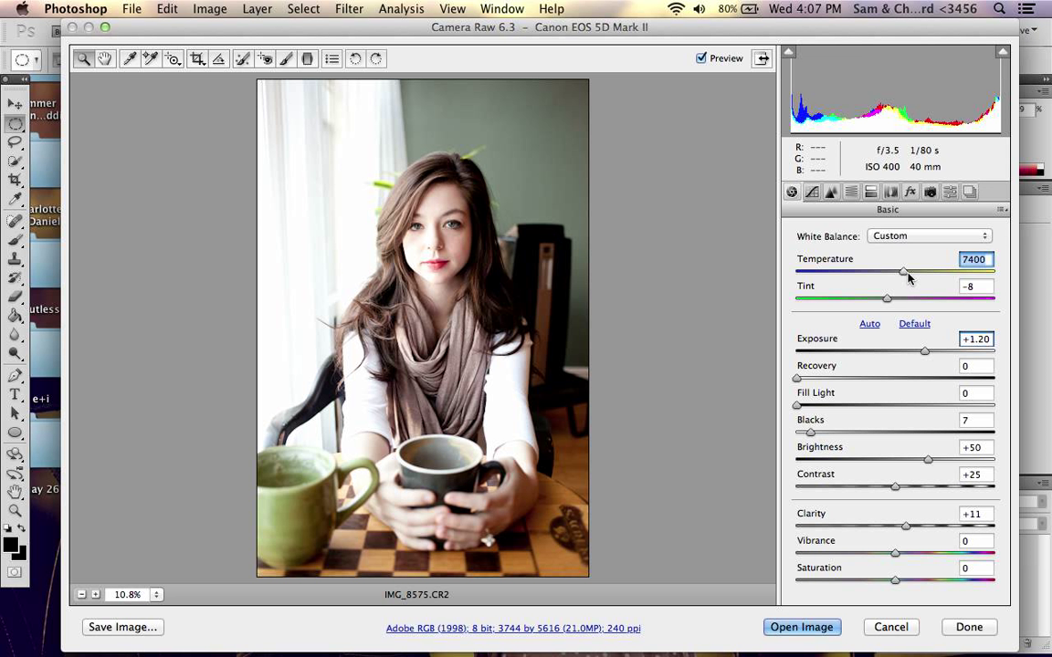
{"action": "left_click_drag", "start_coordinate": [905, 527], "coordinate": [918, 530]}
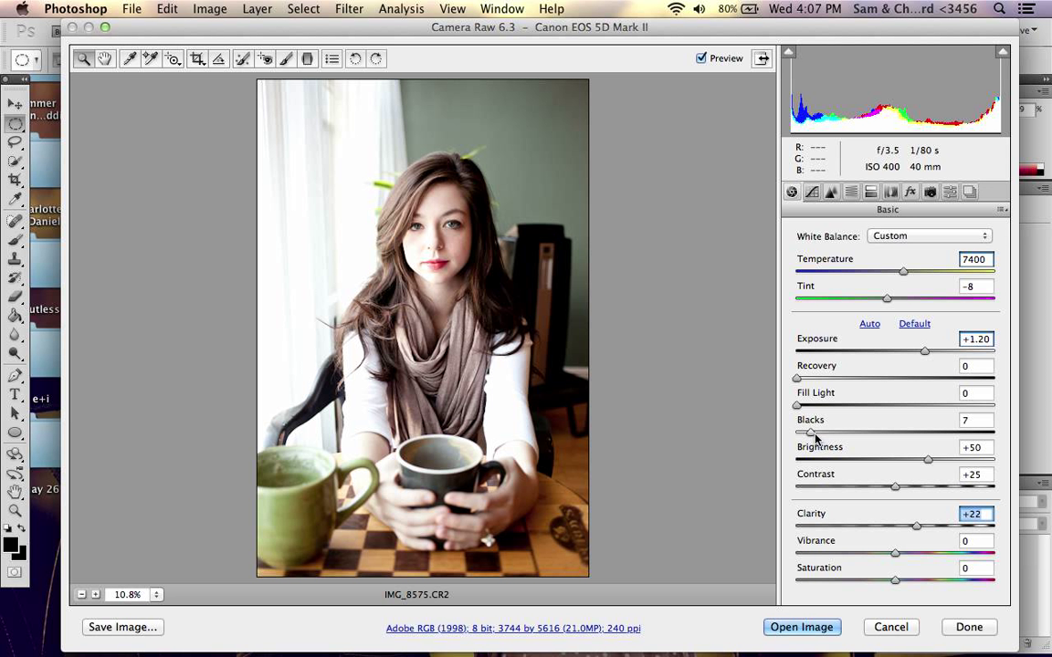
{"action": "left_click_drag", "start_coordinate": [817, 437], "coordinate": [811, 438]}
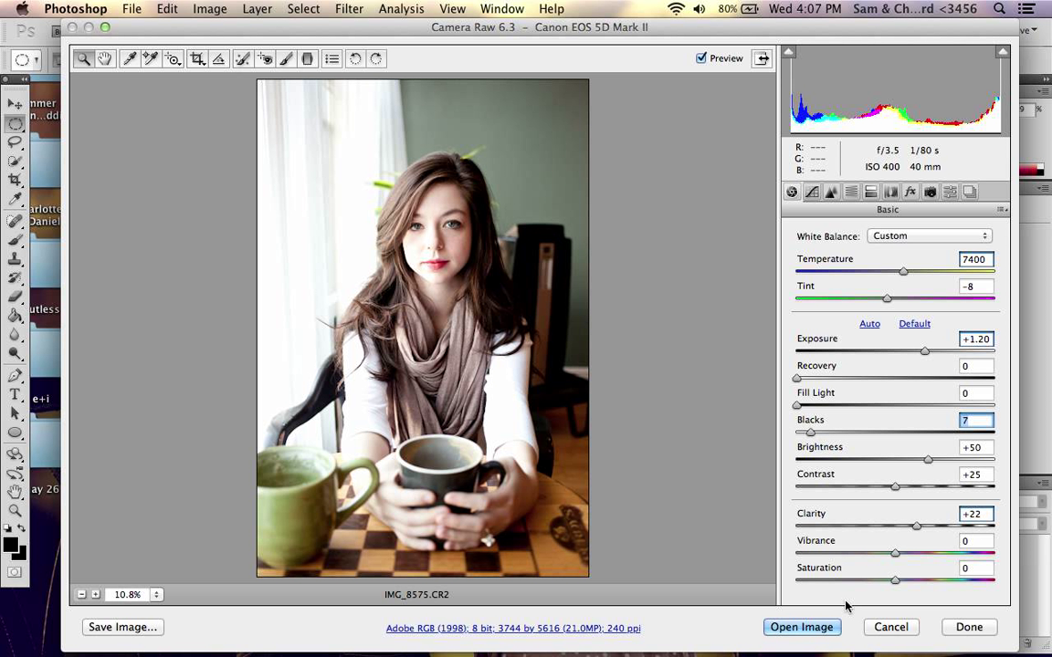
{"action": "left_click", "coordinate": [799, 627]}
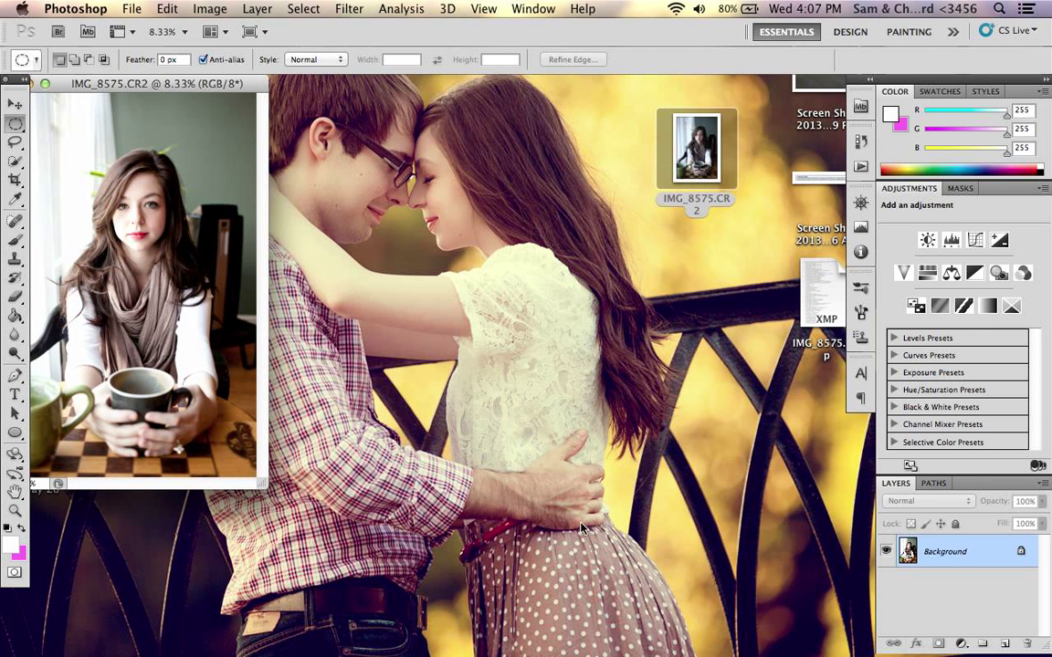
Add a Curves 1 layer with a midtone point raising input 125 to output 133.
{"action": "left_click_drag", "start_coordinate": [264, 482], "coordinate": [831, 655]}
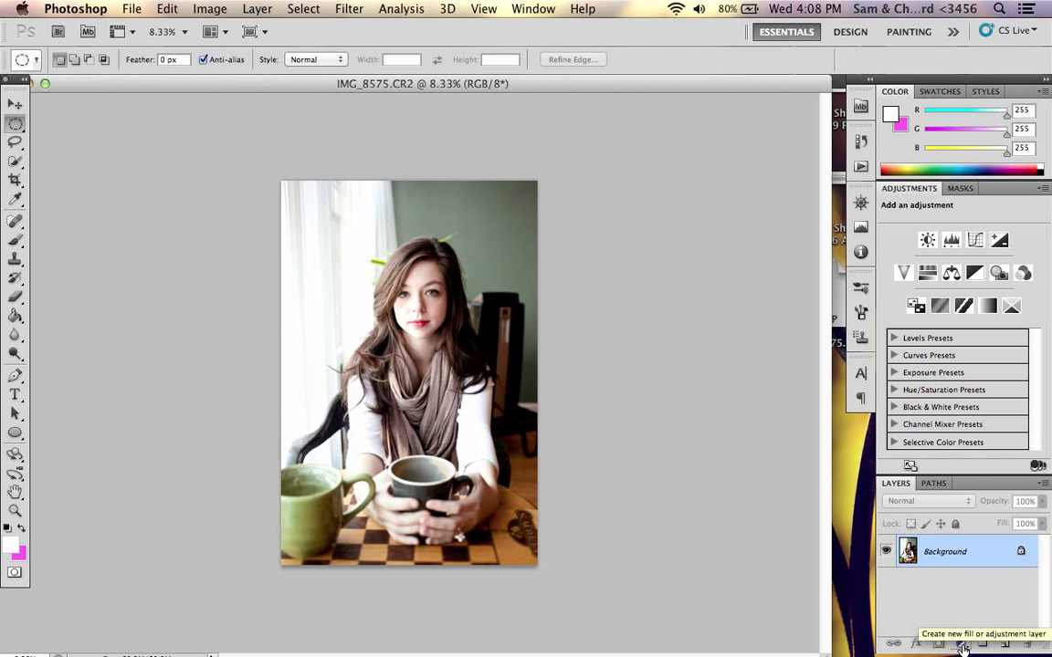
{"action": "left_click", "coordinate": [962, 647]}
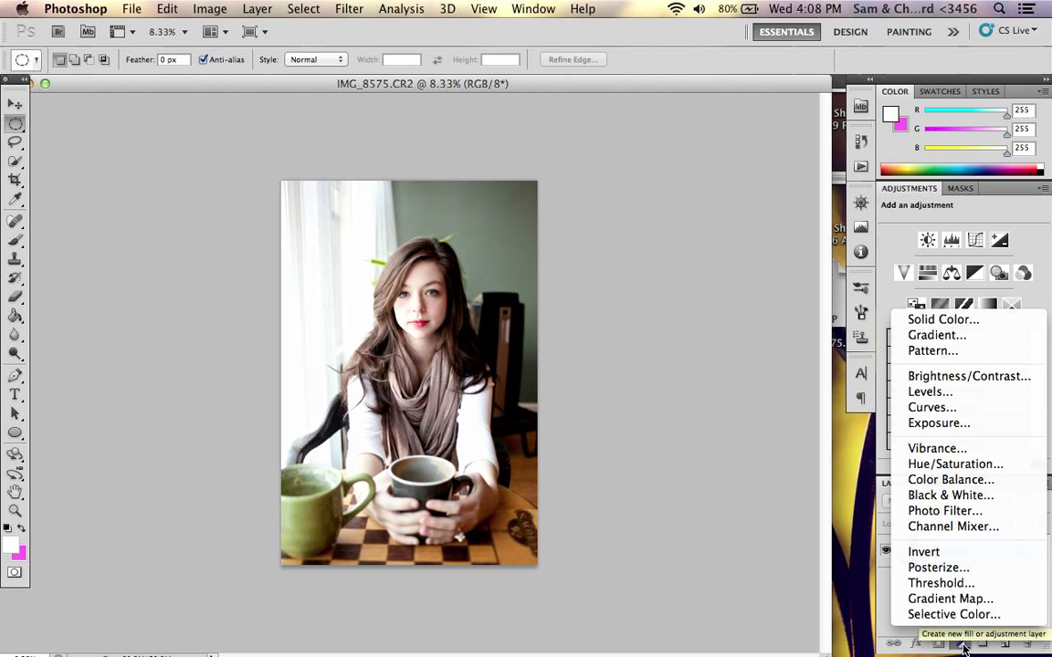
{"action": "left_click", "coordinate": [931, 408]}
{"action": "left_click", "coordinate": [976, 321]}
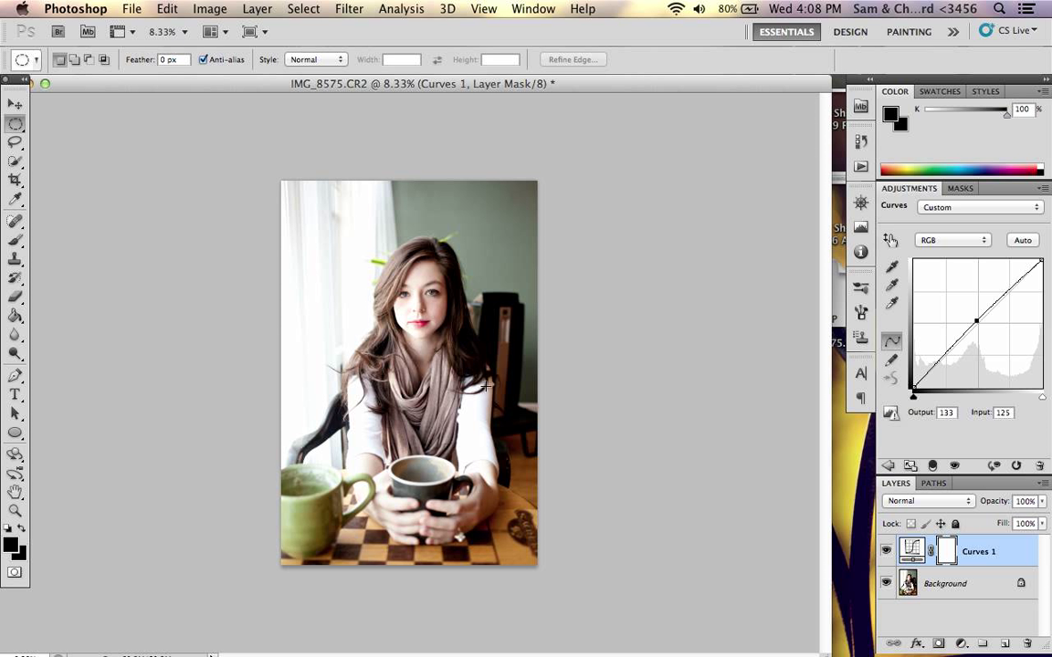
{"action": "left_click", "coordinate": [1006, 646]}
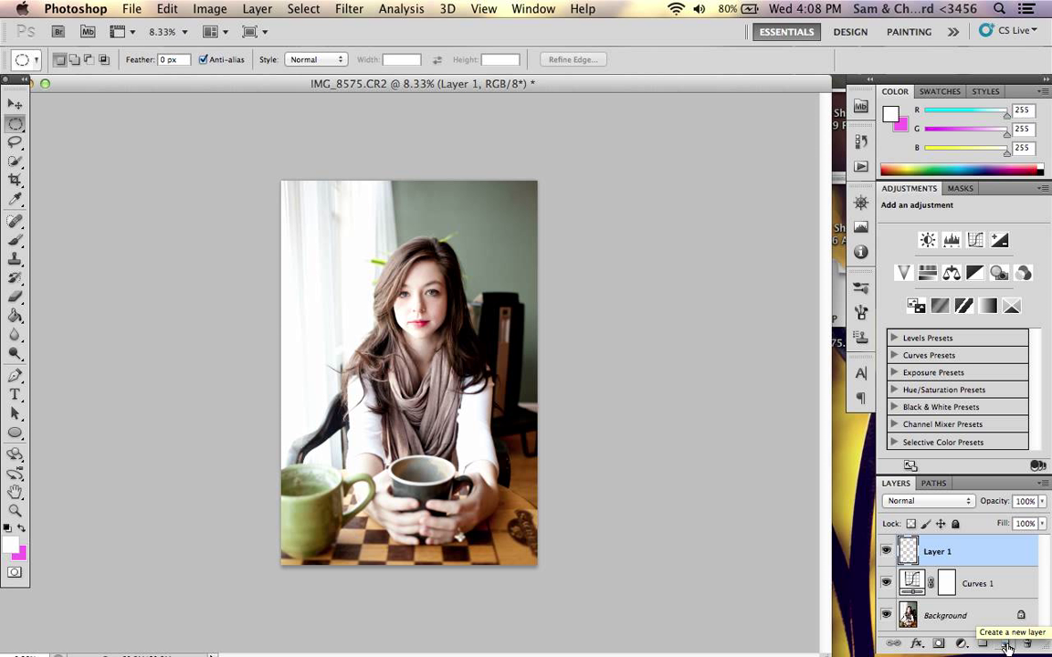
{"action": "key", "text": "super+alt+shift+e"}
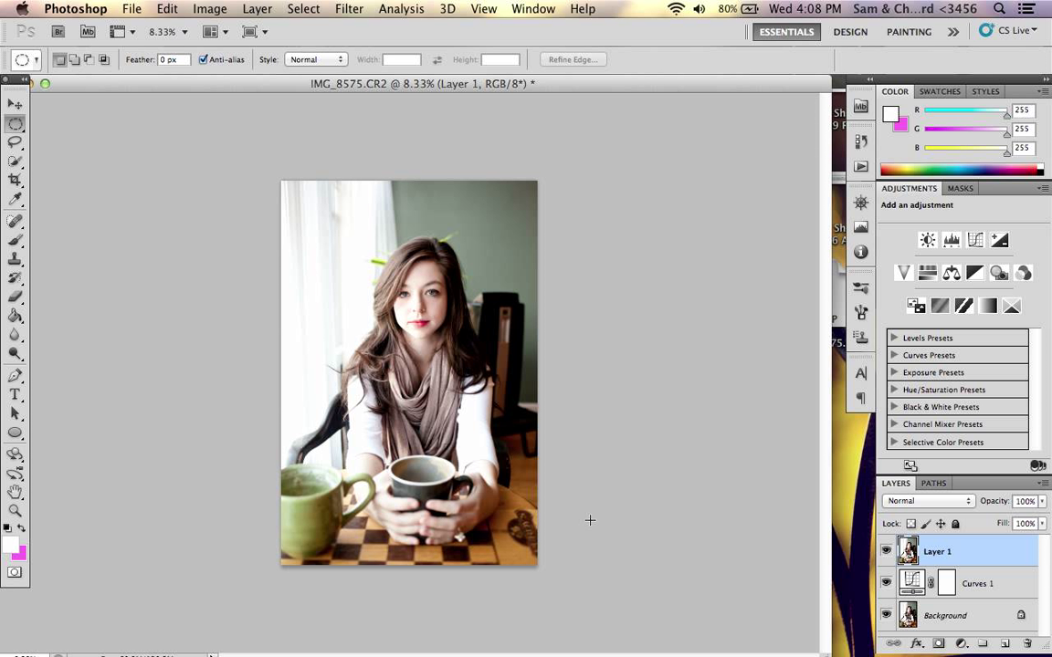
{"action": "right_click", "coordinate": [941, 560]}
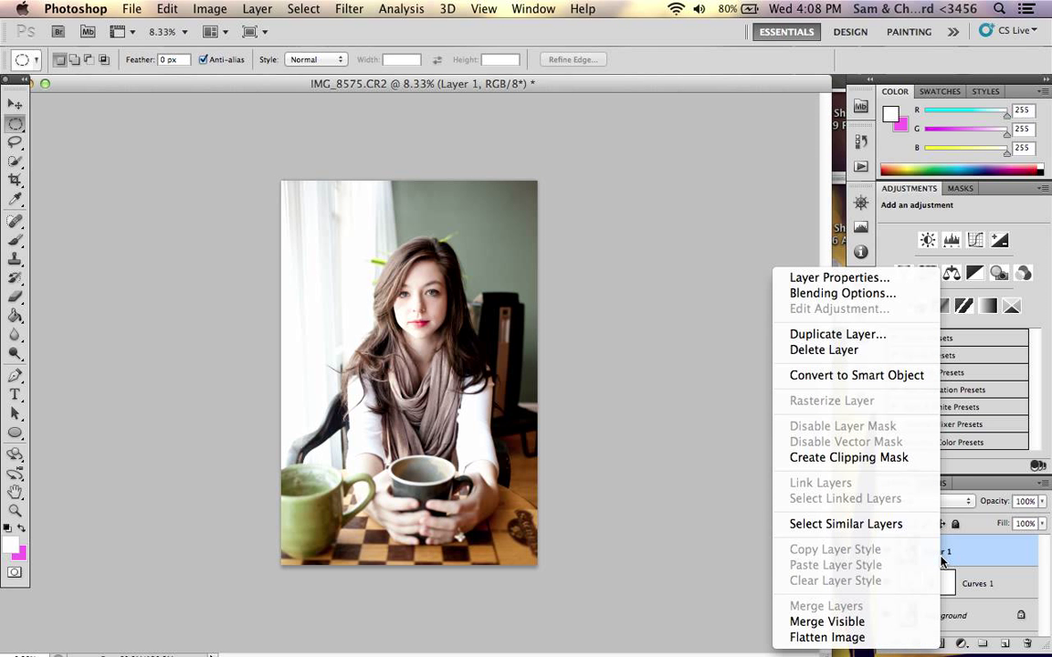
{"action": "left_click", "coordinate": [887, 356]}
{"action": "key", "text": "Return"}
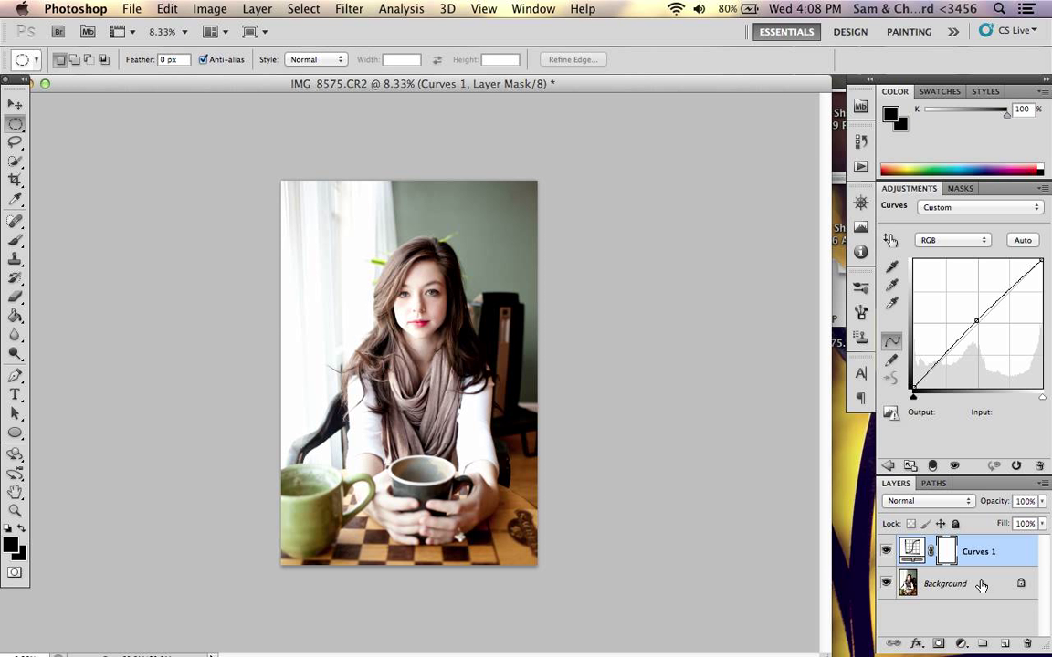
Add a Curves 2 layer lifting Blue input 0 to 48 and lowering input 255 to 234.
{"action": "left_click", "coordinate": [961, 645]}
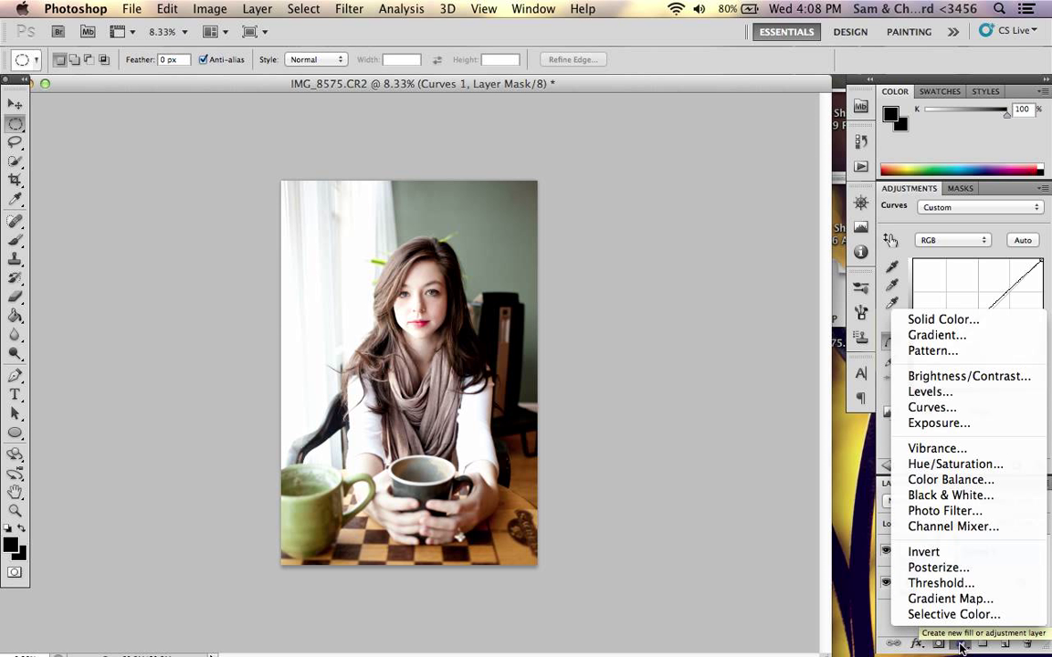
{"action": "left_click", "coordinate": [953, 408]}
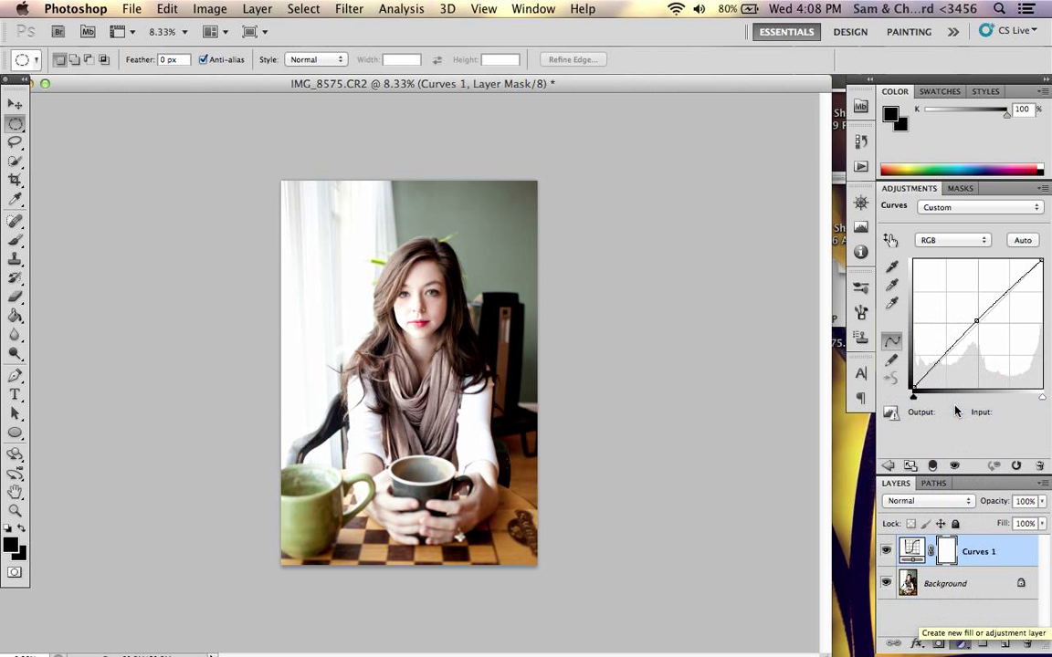
{"action": "left_click", "coordinate": [983, 241]}
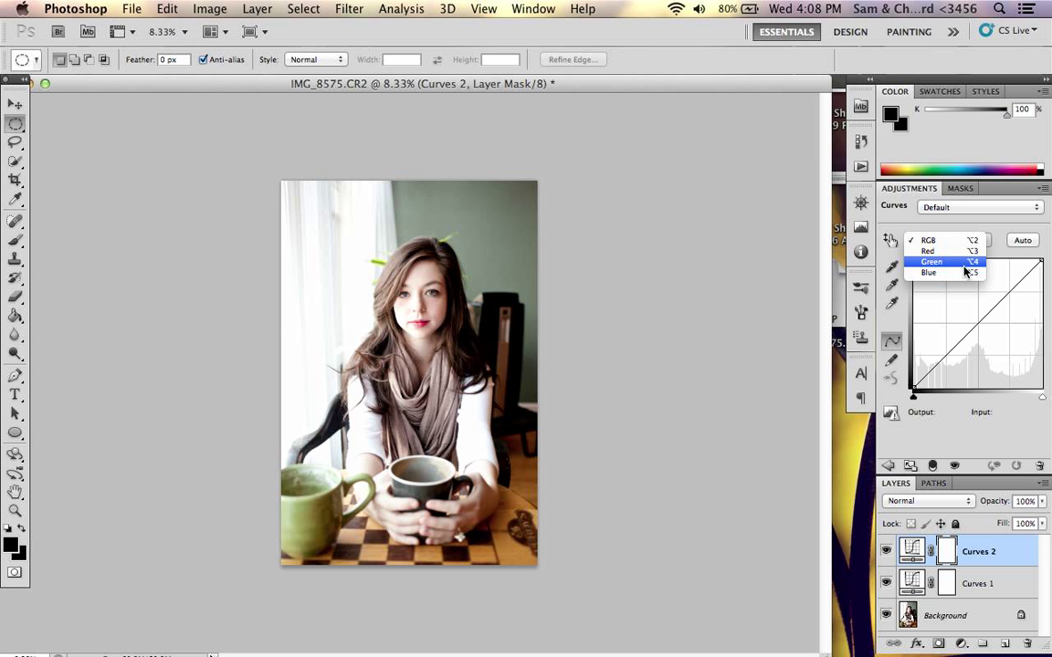
{"action": "left_click", "coordinate": [962, 273]}
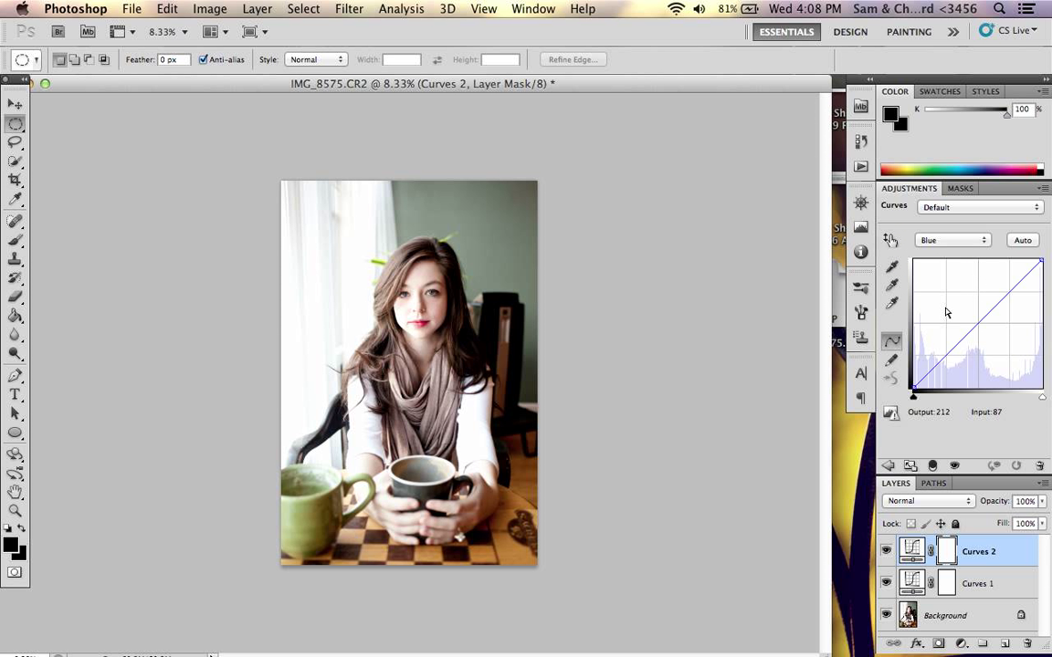
{"action": "left_click_drag", "start_coordinate": [914, 389], "coordinate": [911, 361]}
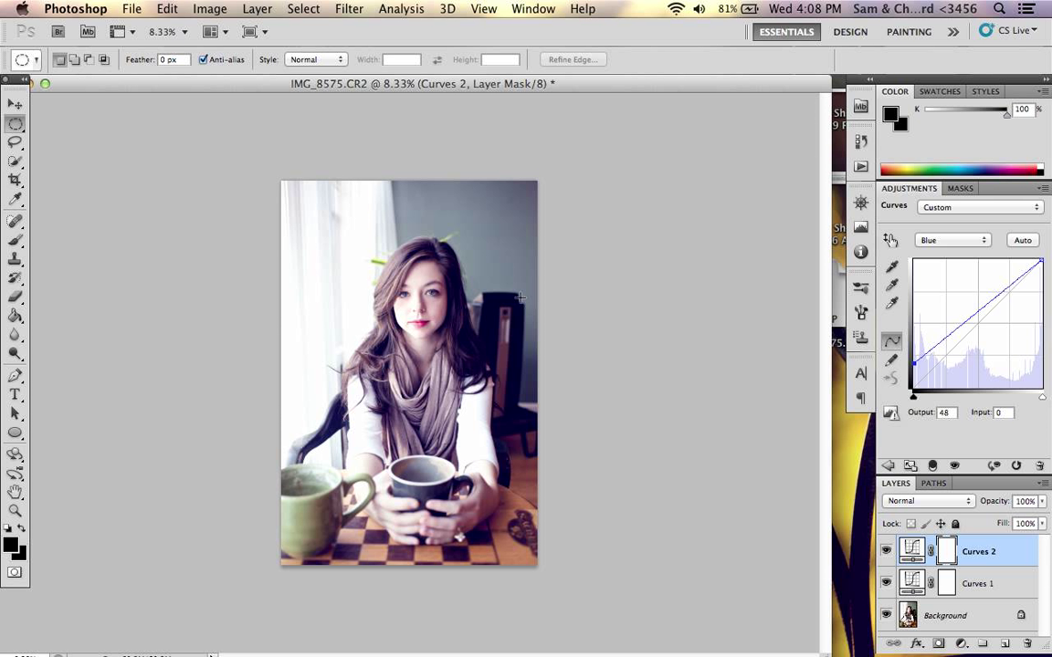
{"action": "left_click", "coordinate": [1039, 262]}
{"action": "left_click_drag", "start_coordinate": [1039, 262], "coordinate": [1048, 271]}
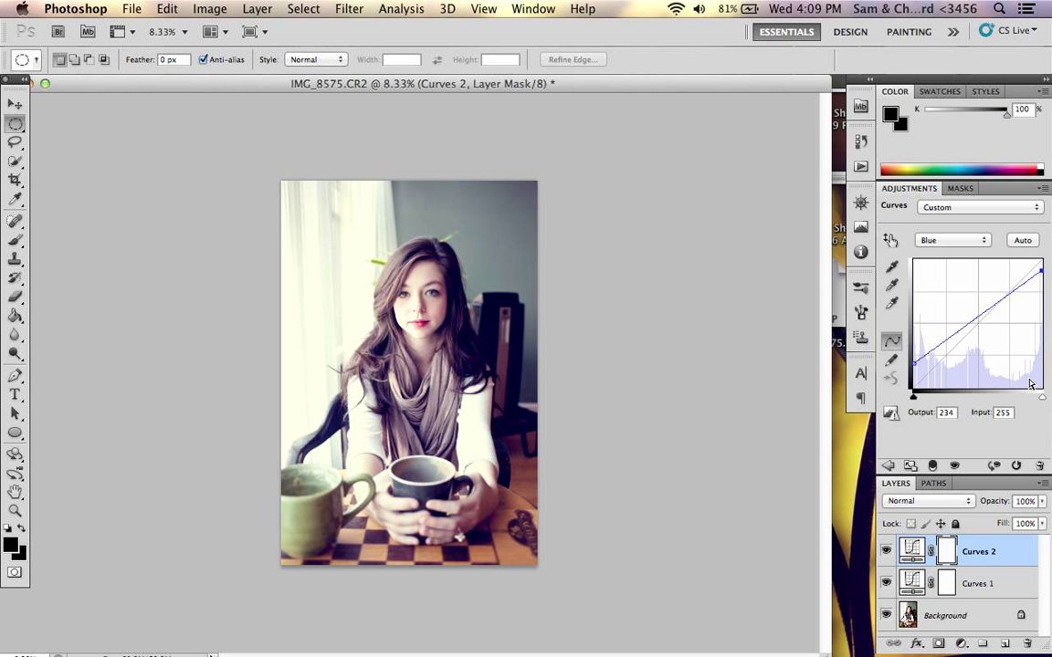
Add a Black & White layer: Reds 67, Yellows 80, Greens -22, Blues -43, Magentas 54, Tint on.
{"action": "left_click", "coordinate": [962, 644]}
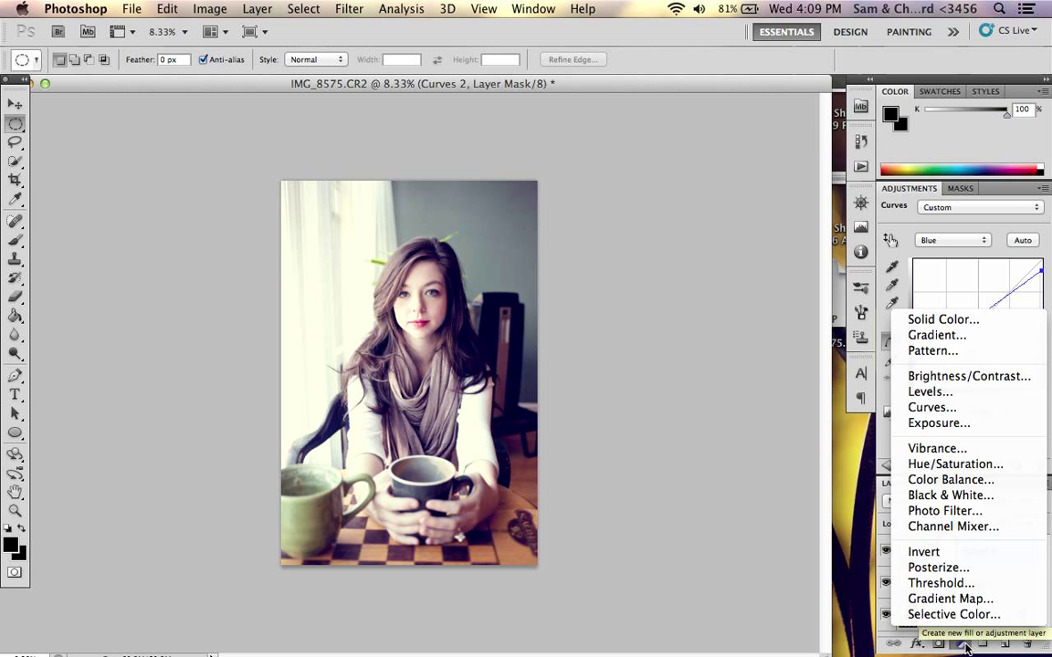
{"action": "left_click", "coordinate": [954, 497]}
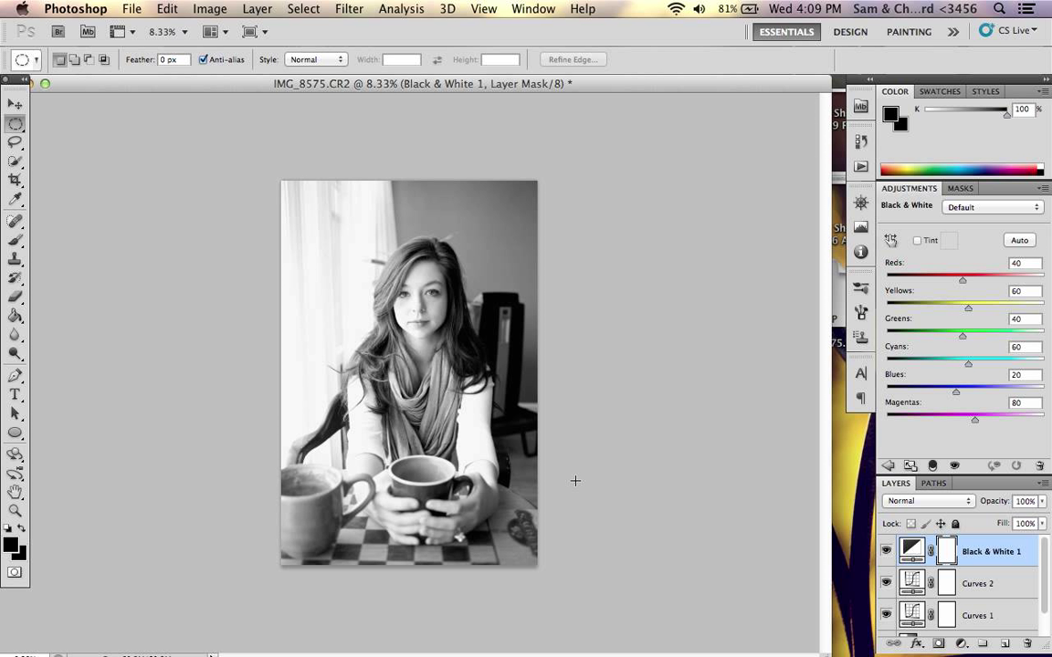
{"action": "left_click_drag", "start_coordinate": [963, 279], "coordinate": [970, 283]}
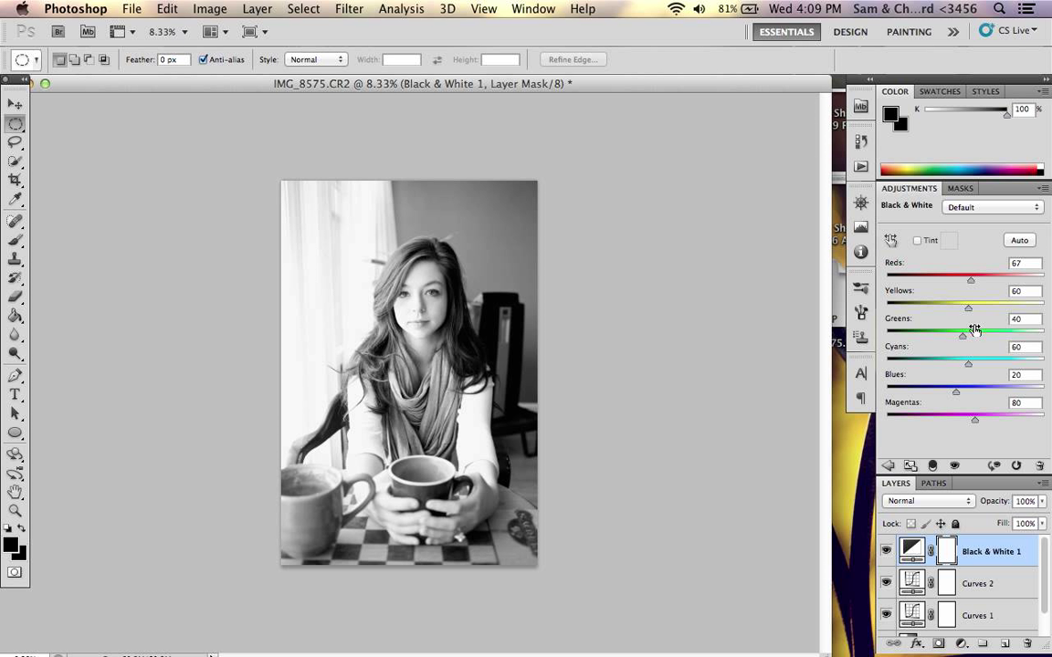
{"action": "left_click_drag", "start_coordinate": [968, 306], "coordinate": [942, 338]}
{"action": "left_click_drag", "start_coordinate": [957, 393], "coordinate": [968, 423]}
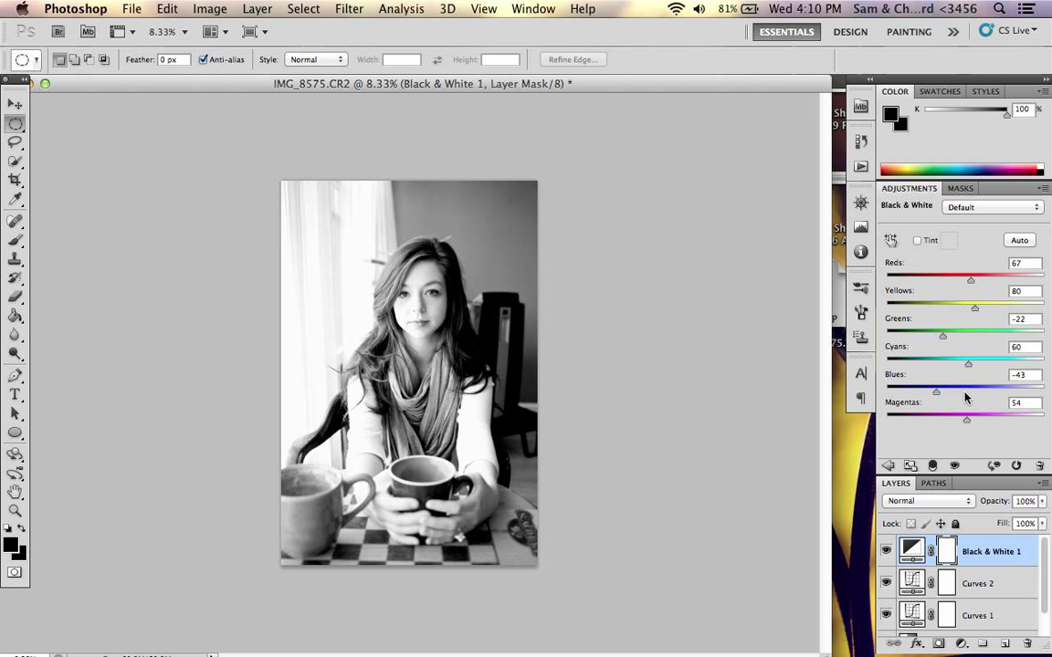
{"action": "left_click", "coordinate": [918, 241]}
Change the Black & White tint colour from sepia to neutral grey a7a6a3.
{"action": "left_click", "coordinate": [949, 243]}
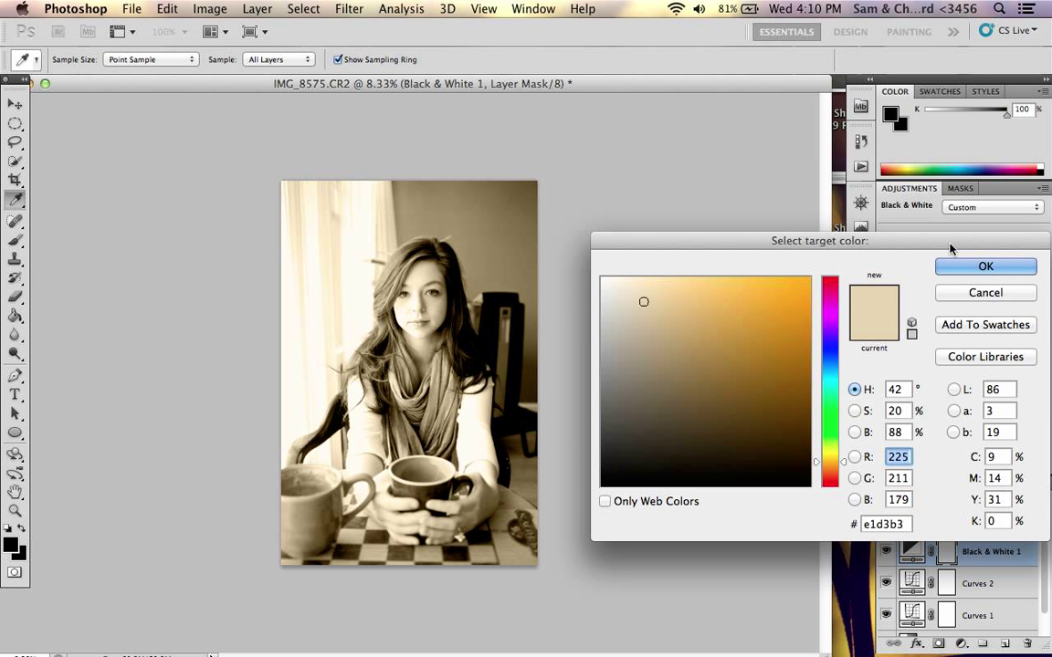
{"action": "left_click", "coordinate": [606, 303]}
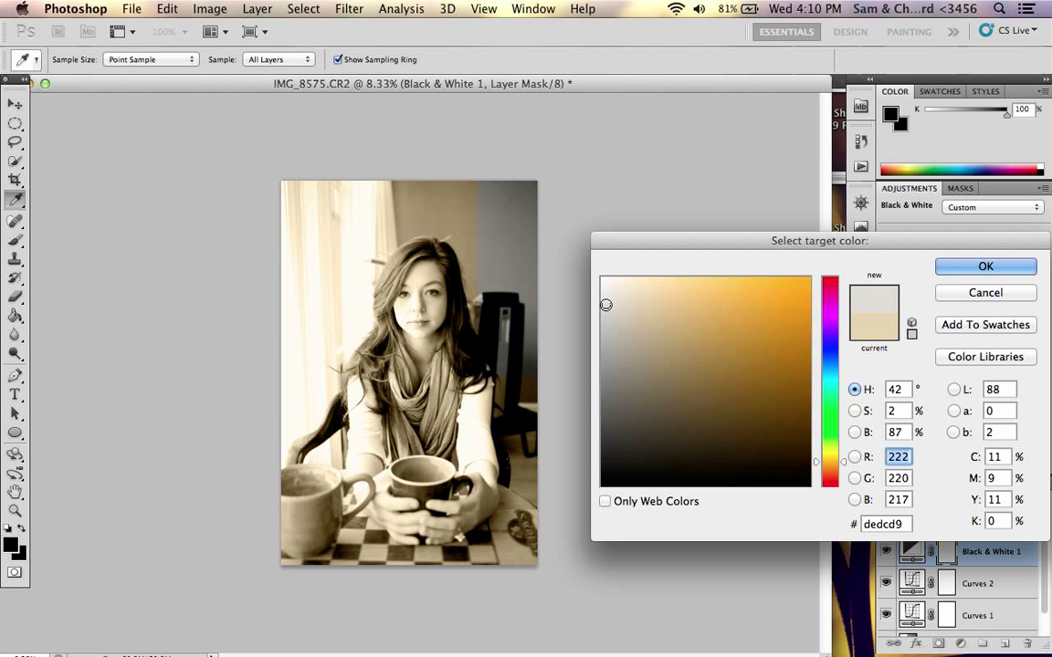
{"action": "left_click", "coordinate": [605, 338]}
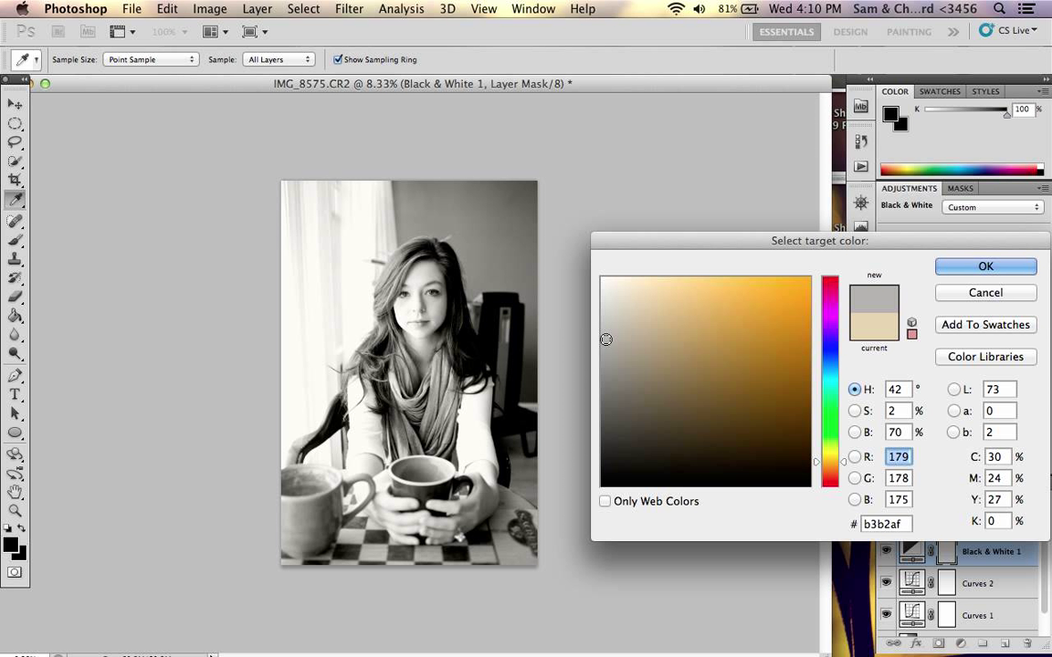
{"action": "left_click", "coordinate": [605, 348]}
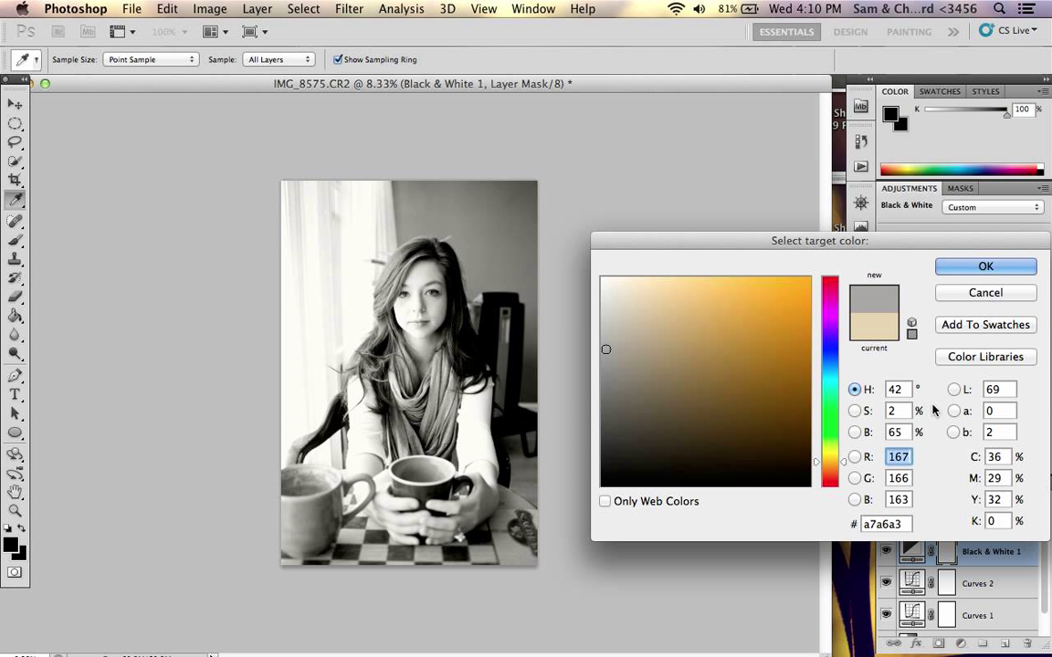
{"action": "left_click", "coordinate": [986, 267]}
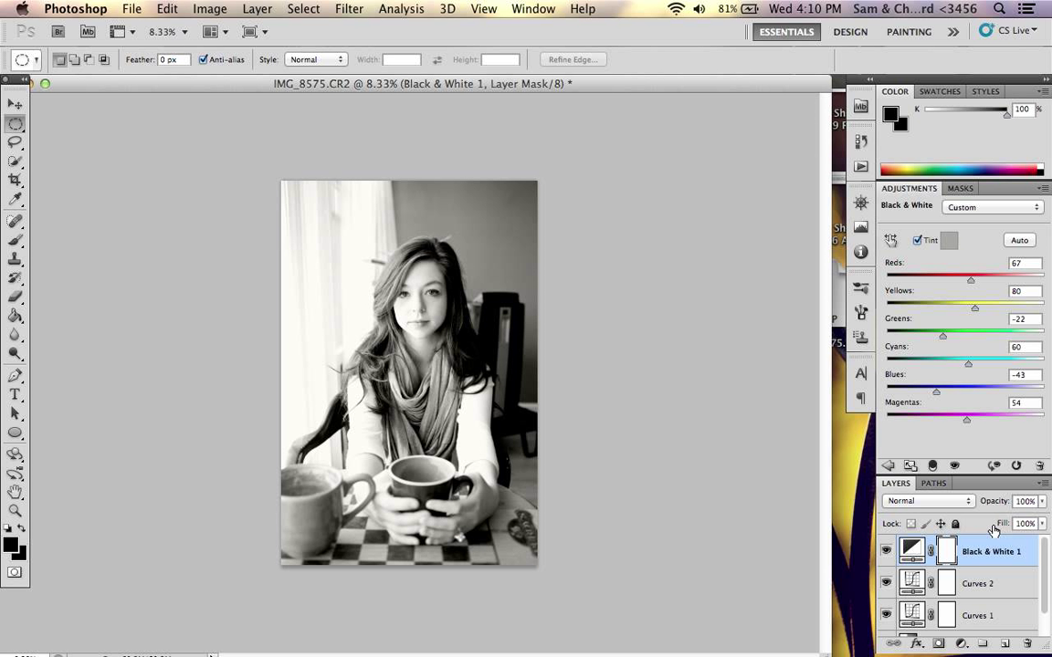
Add an Exposure 1 adjustment layer with Offset +0.0602 for a washed-out look.
{"action": "left_click", "coordinate": [962, 645]}
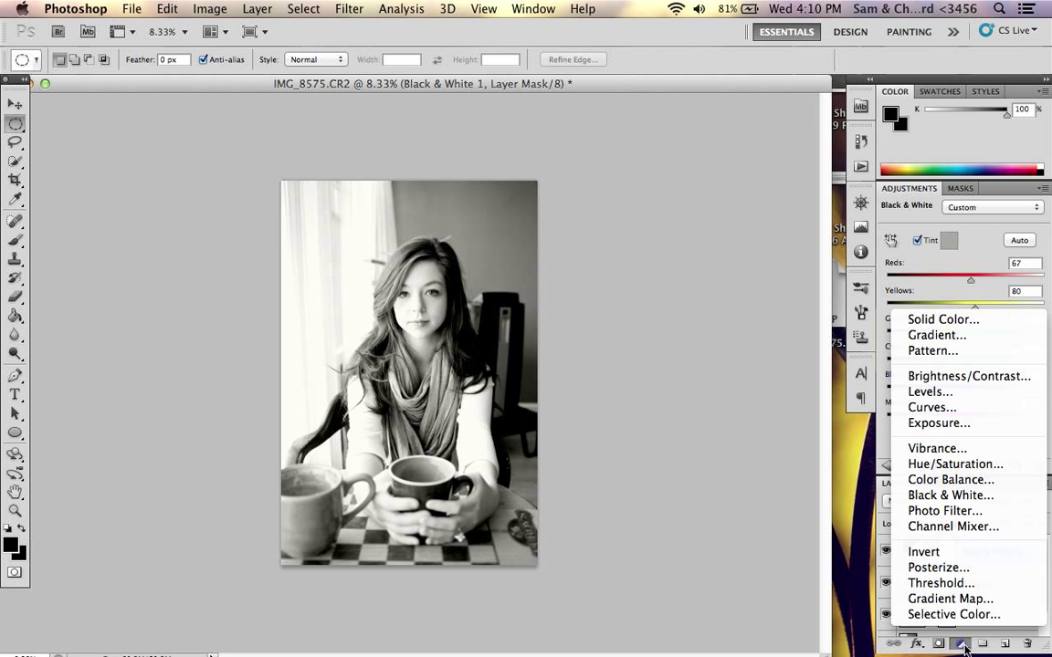
{"action": "left_click", "coordinate": [967, 425]}
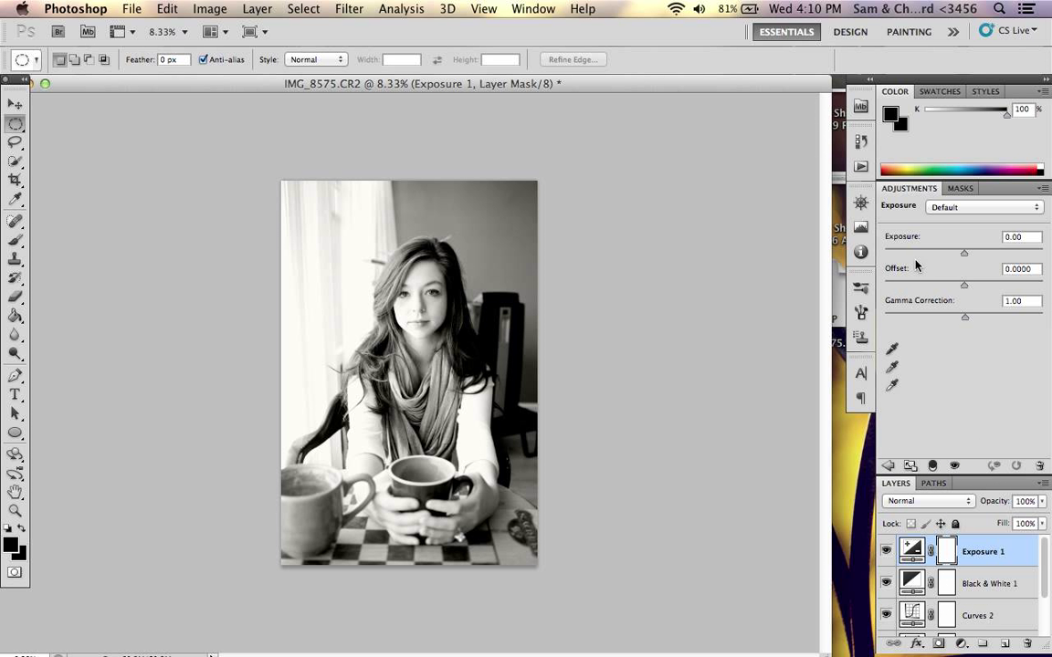
{"action": "left_click", "coordinate": [967, 289]}
{"action": "left_click_drag", "start_coordinate": [967, 289], "coordinate": [973, 288]}
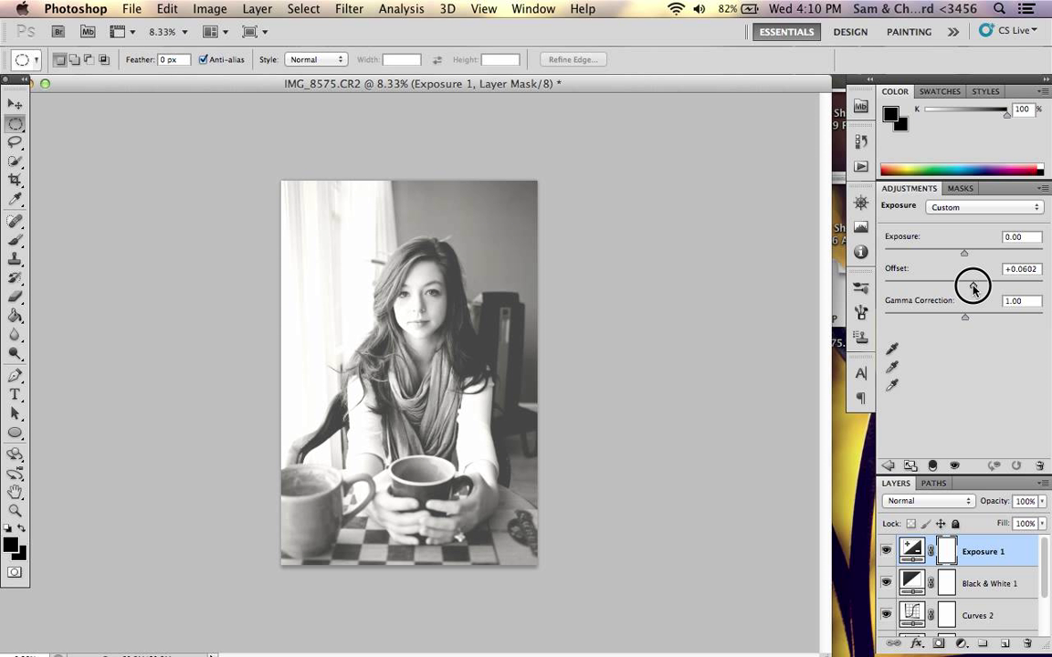
{"action": "left_click_drag", "start_coordinate": [973, 289], "coordinate": [973, 288]}
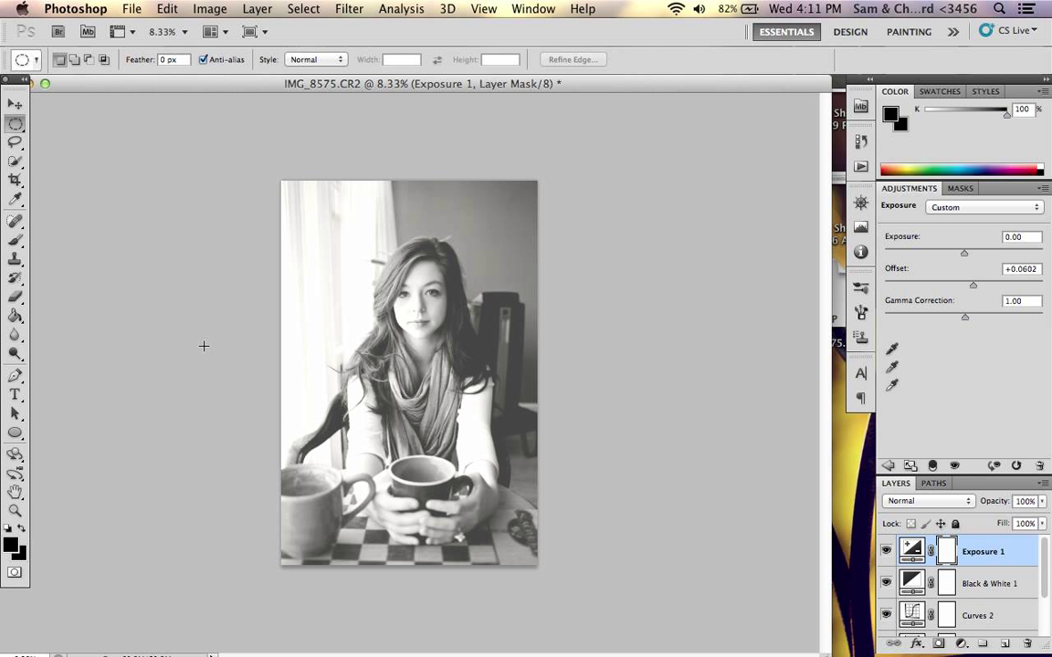
Draw an elliptical marquee around the seated woman and invert it with Shift+Cmd+I.
{"action": "left_click", "coordinate": [18, 130]}
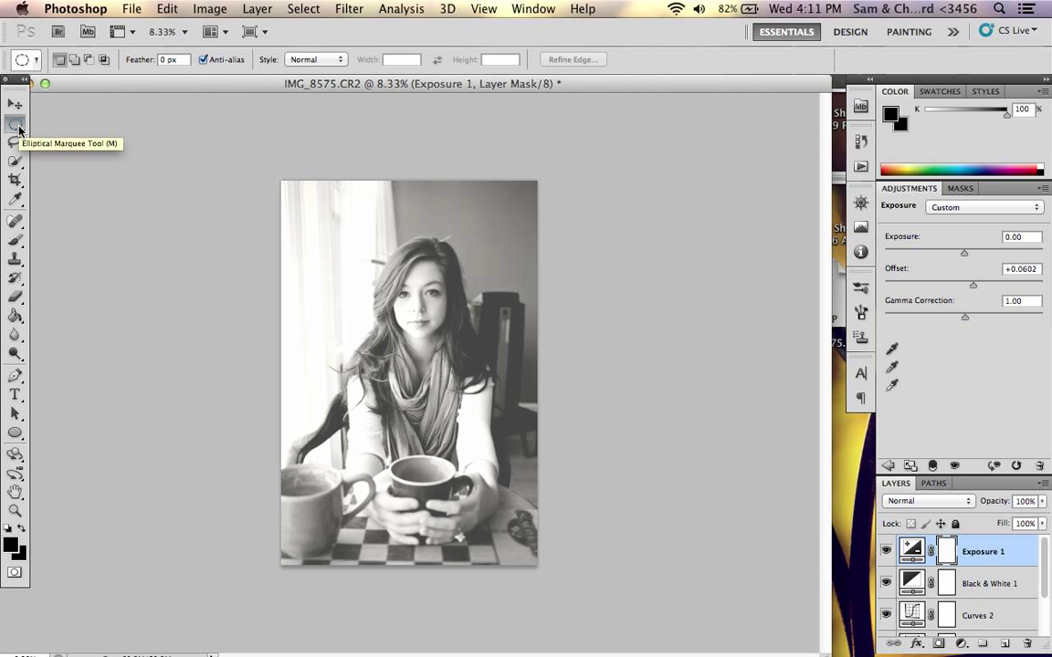
{"action": "left_click", "coordinate": [19, 131]}
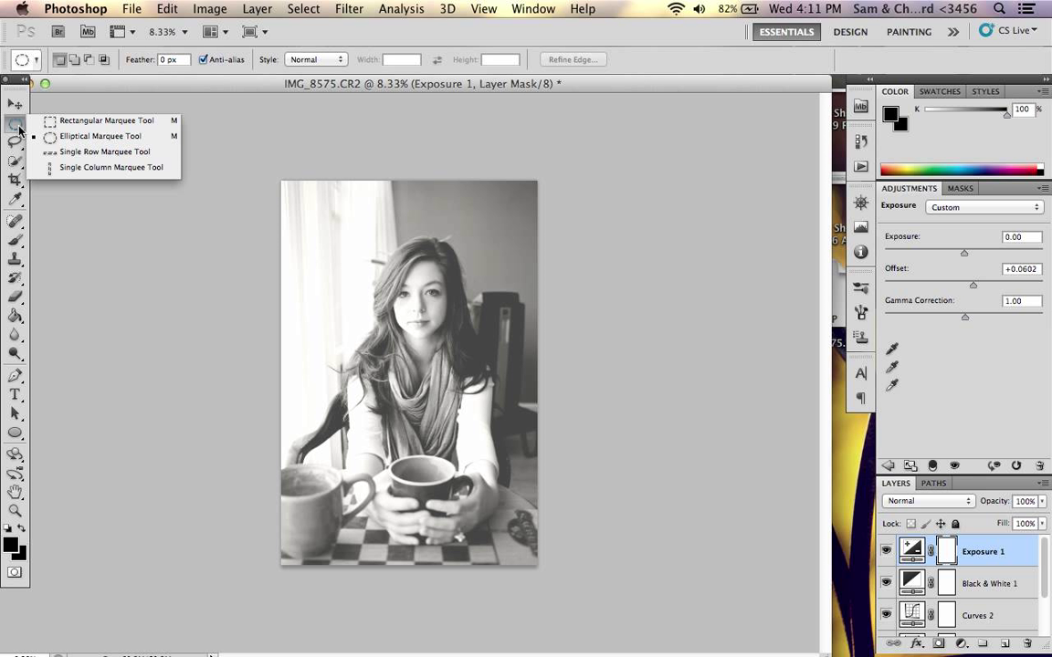
{"action": "left_click", "coordinate": [18, 127]}
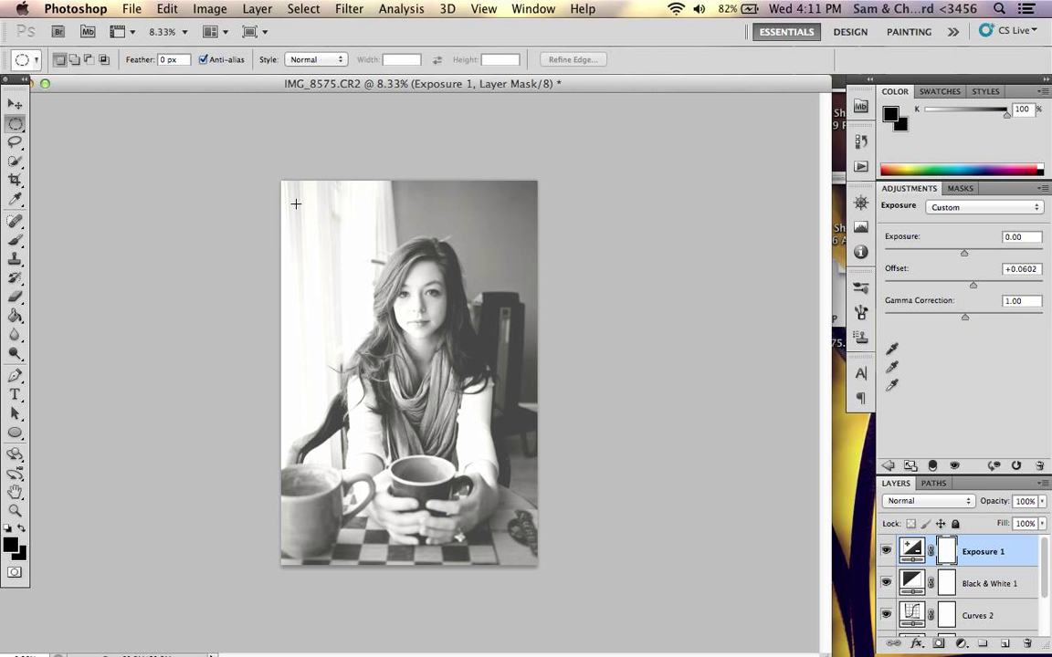
{"action": "left_click_drag", "start_coordinate": [297, 186], "coordinate": [527, 564]}
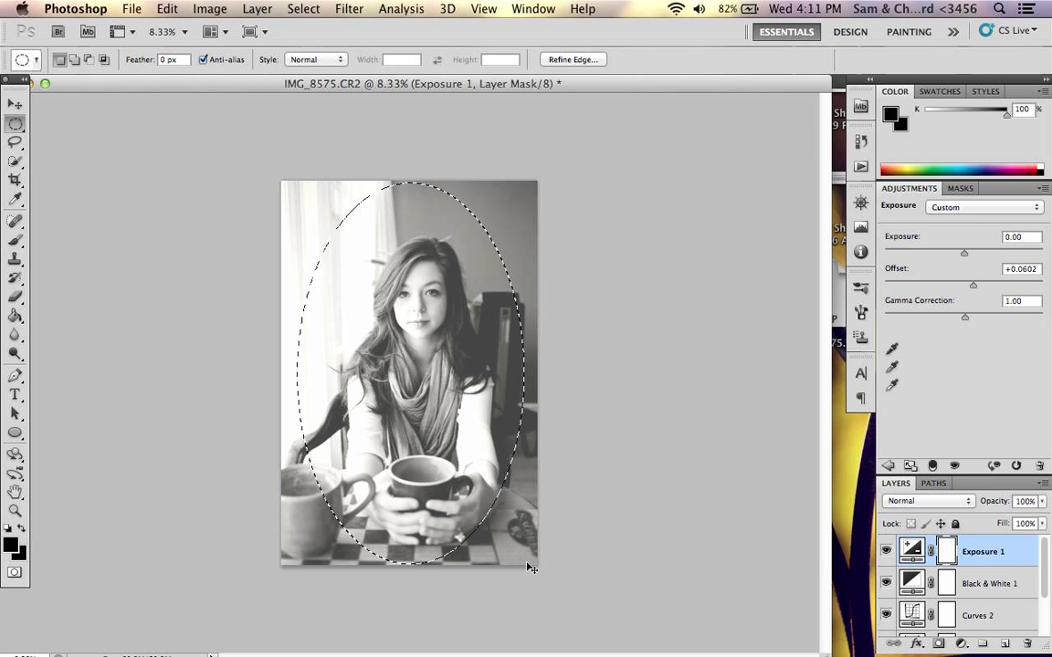
{"action": "key", "text": "super+shift+i"}
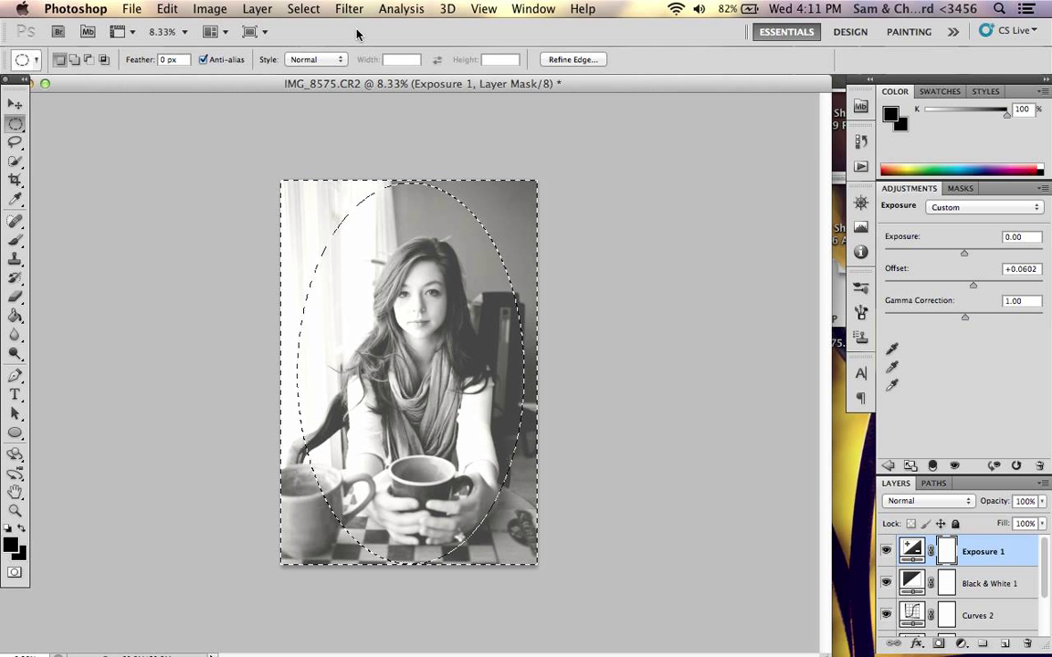
Inverse the selection and add a Curves 3 layer darkening input 143 to output 112.
{"action": "left_click", "coordinate": [304, 11]}
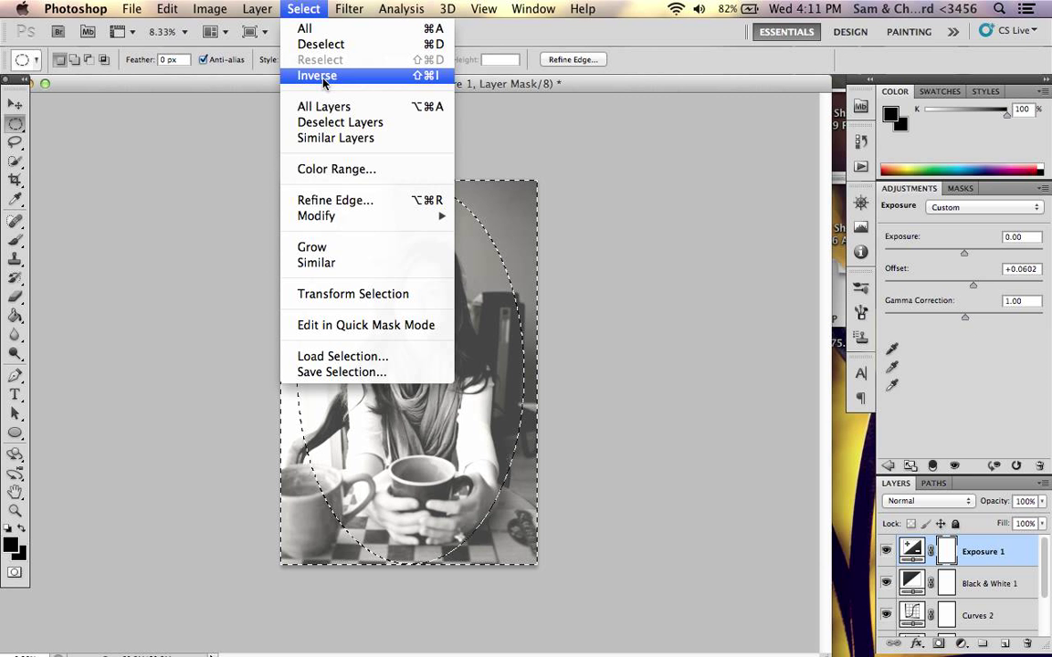
{"action": "left_click", "coordinate": [351, 80]}
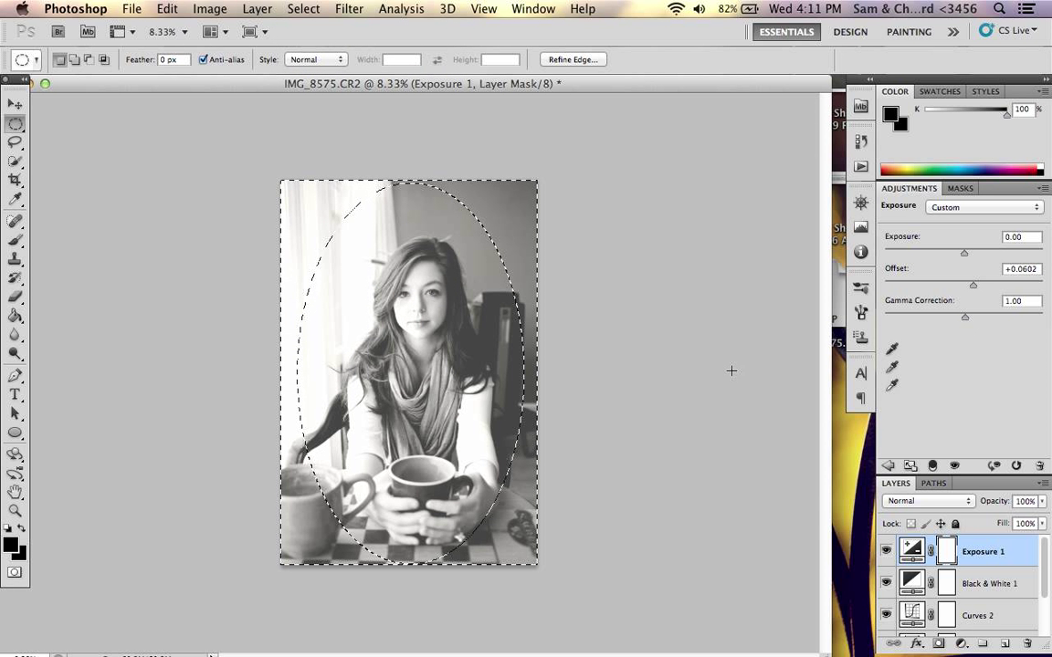
{"action": "left_click", "coordinate": [963, 649]}
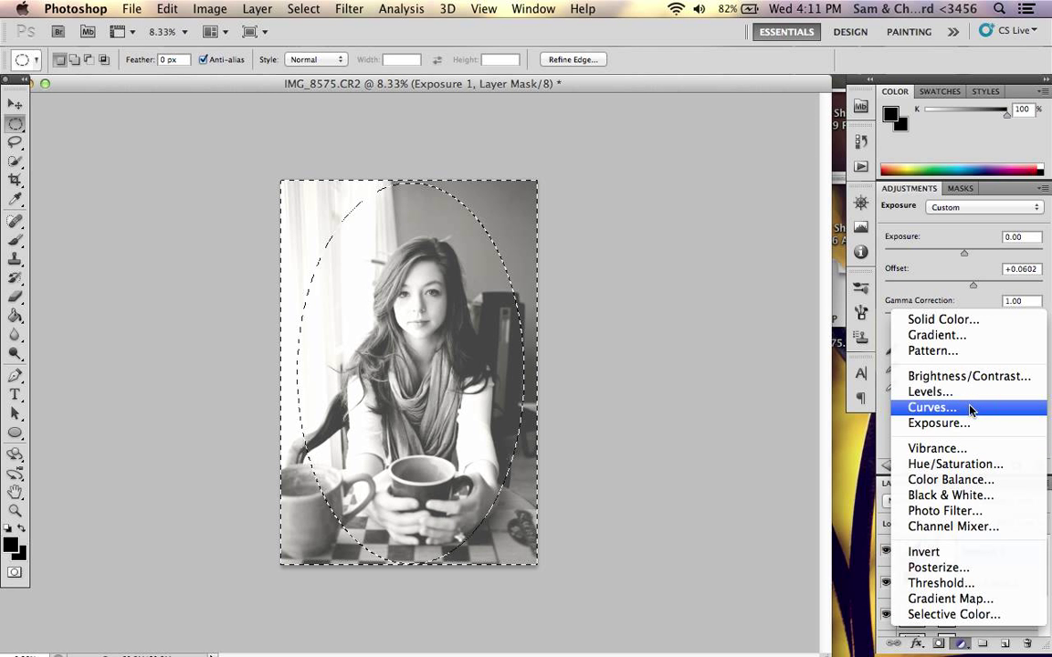
{"action": "left_click", "coordinate": [976, 376]}
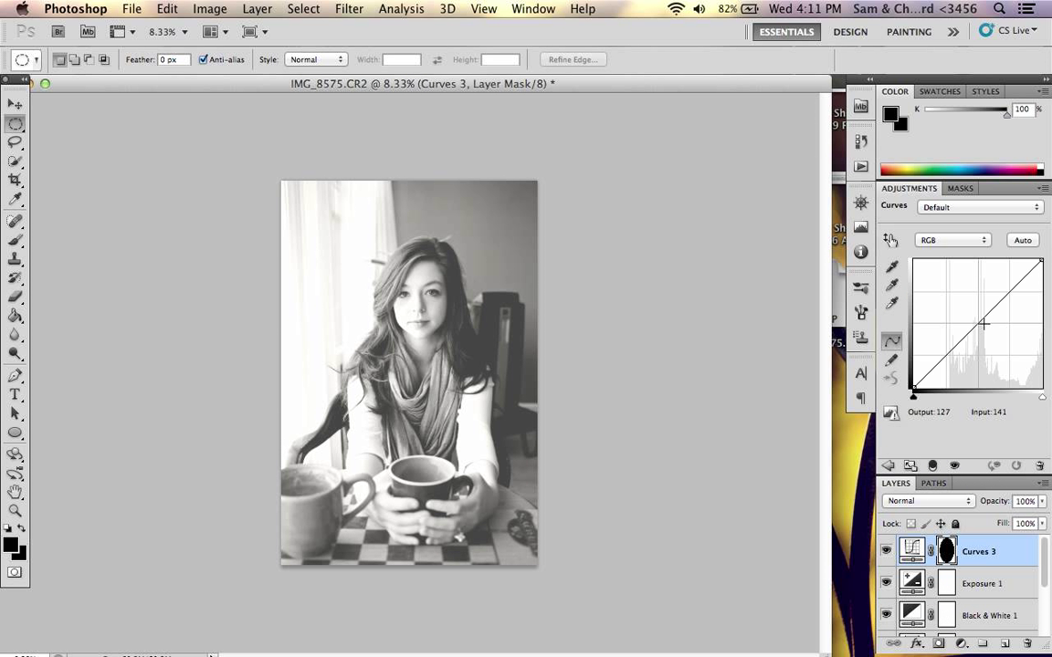
{"action": "left_click_drag", "start_coordinate": [981, 324], "coordinate": [985, 330]}
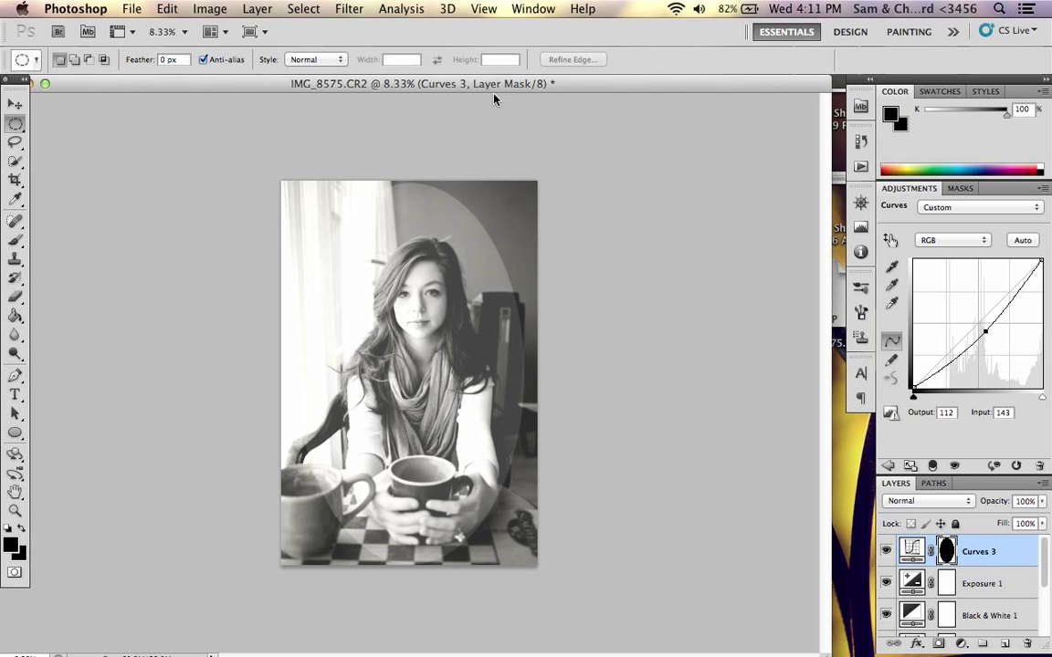
Apply a 250-pixel Gaussian Blur to the Curves 3 vignette mask.
{"action": "left_click", "coordinate": [347, 9]}
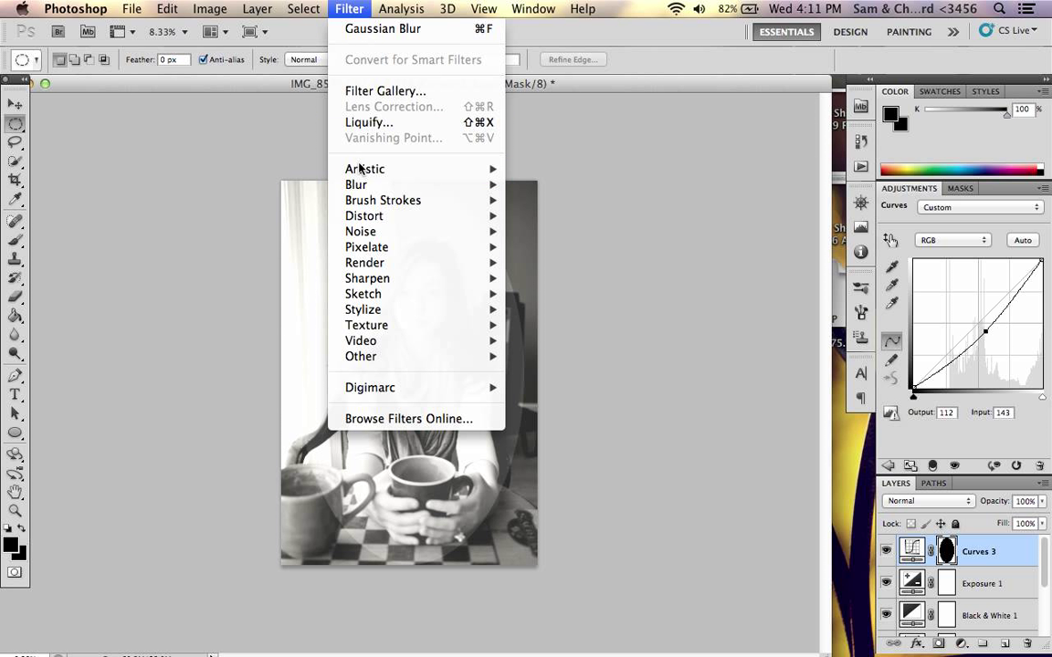
{"action": "mouse_move", "coordinate": [361, 185]}
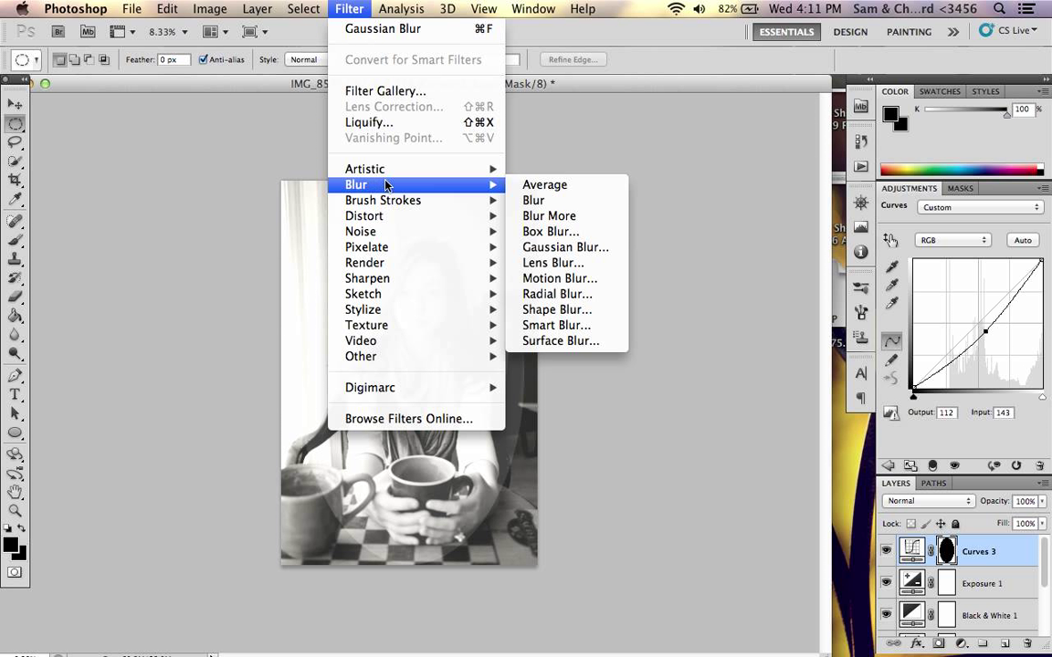
{"action": "left_click", "coordinate": [533, 247]}
{"action": "left_click_drag", "start_coordinate": [597, 186], "coordinate": [727, 173]}
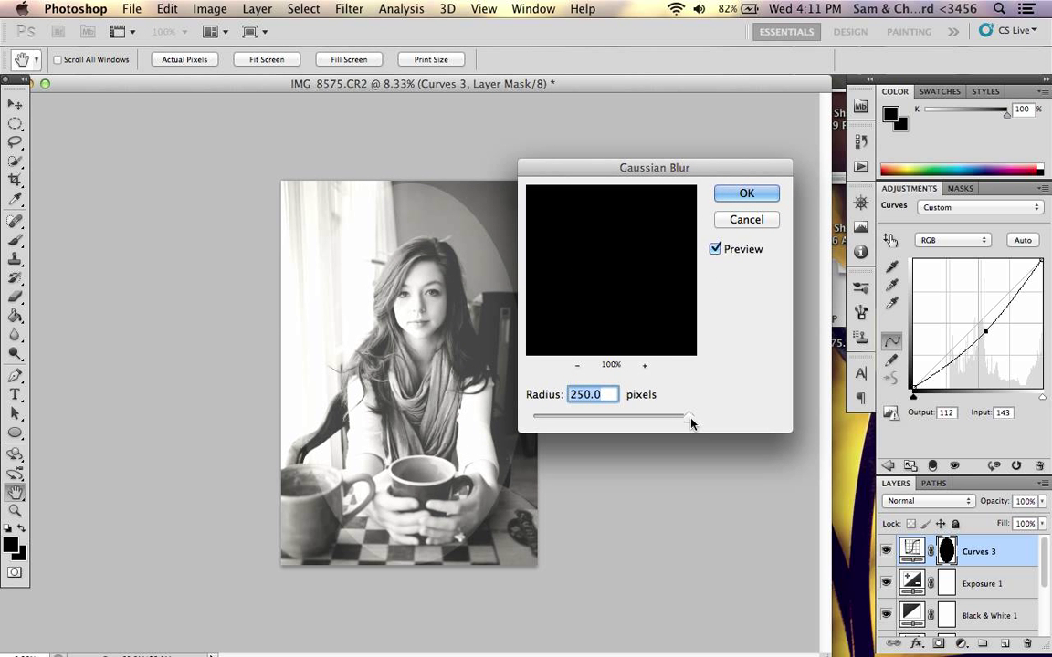
{"action": "left_click", "coordinate": [761, 194]}
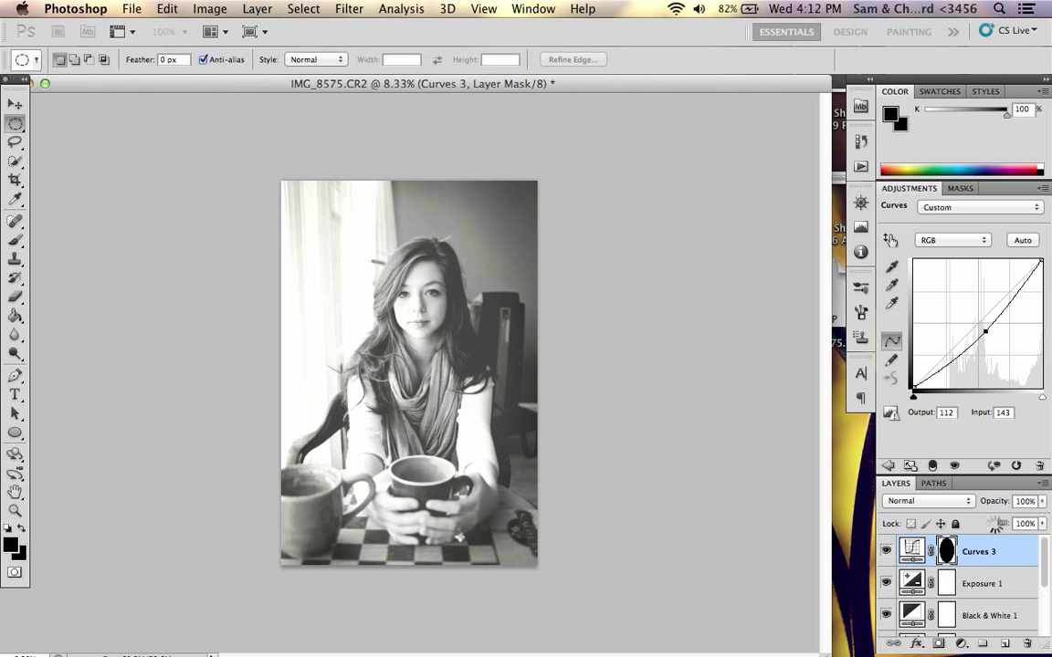
{"action": "left_click", "coordinate": [1043, 501]}
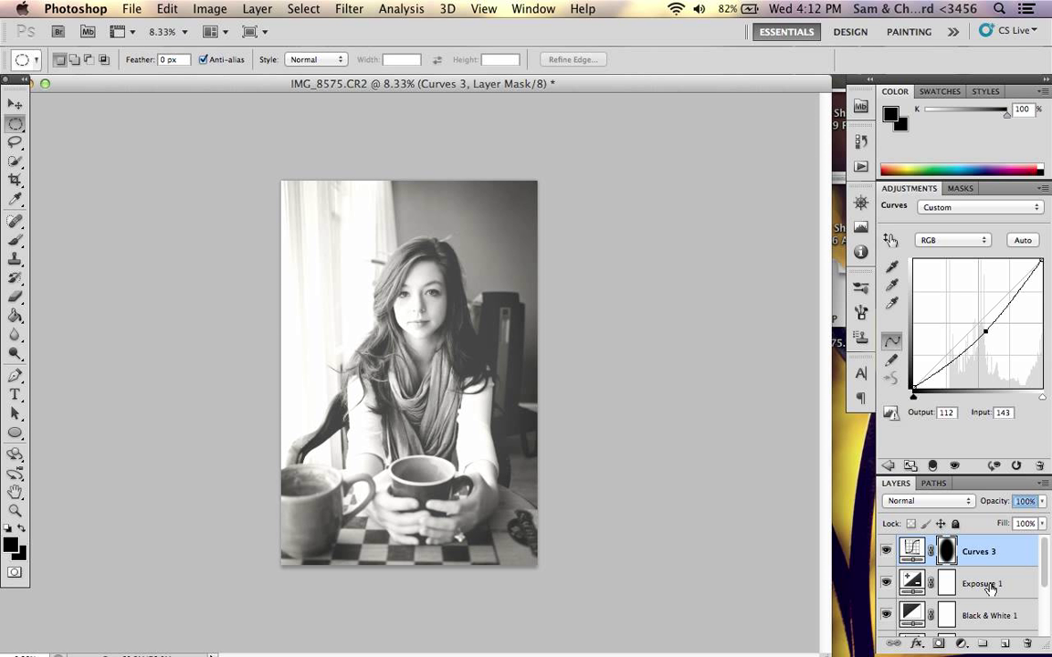
Merge the Curves 3, Exposure 1 and Black & White 1 adjustment layers into one.
{"action": "left_click", "coordinate": [993, 617], "text": "shift"}
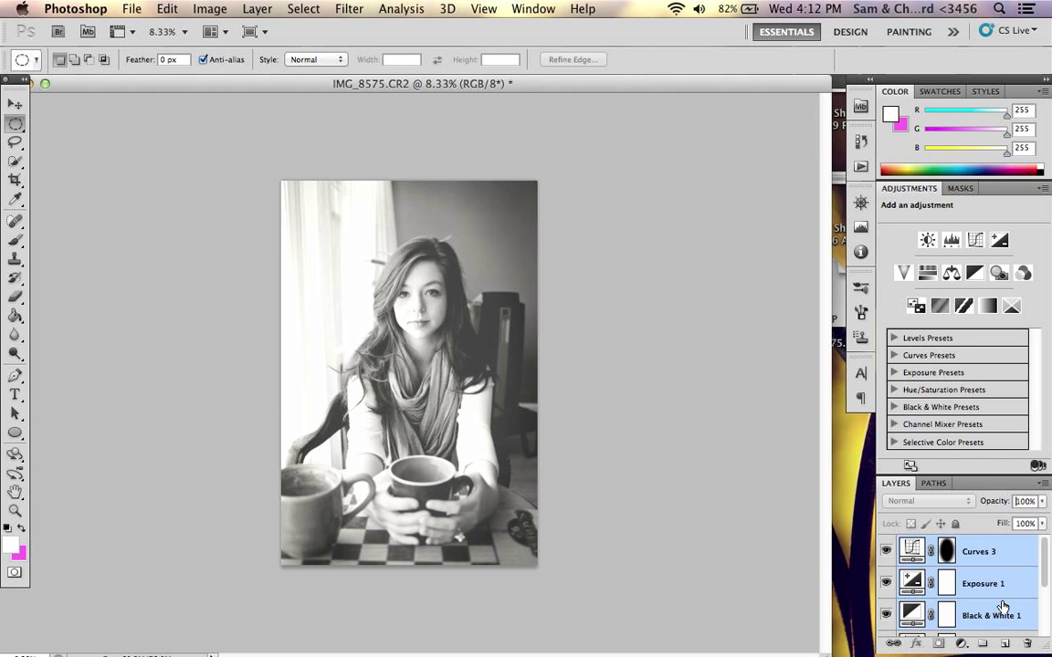
{"action": "scroll", "coordinate": [986, 603], "scroll_direction": "down", "scroll_amount": 3}
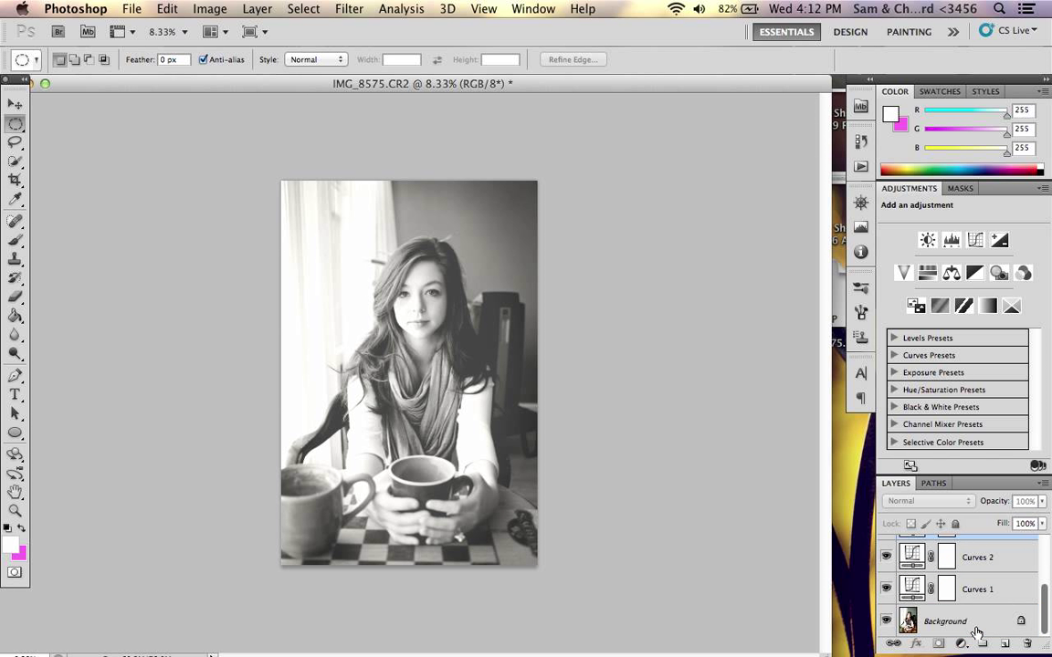
{"action": "scroll", "coordinate": [976, 620], "scroll_direction": "up", "scroll_amount": 3}
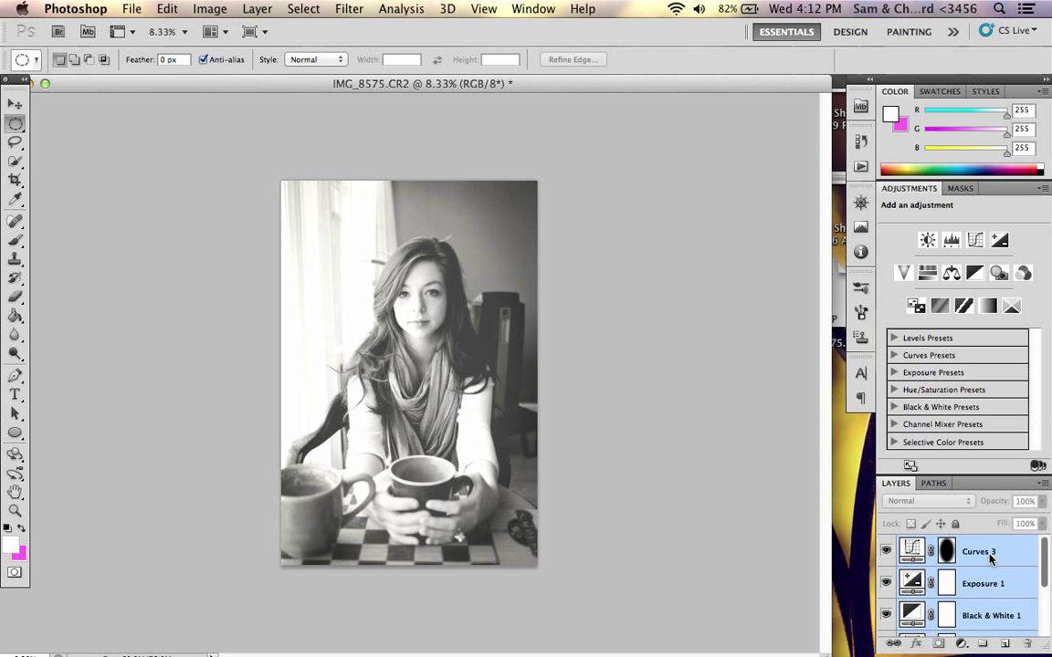
{"action": "right_click", "coordinate": [990, 558]}
{"action": "left_click", "coordinate": [940, 607]}
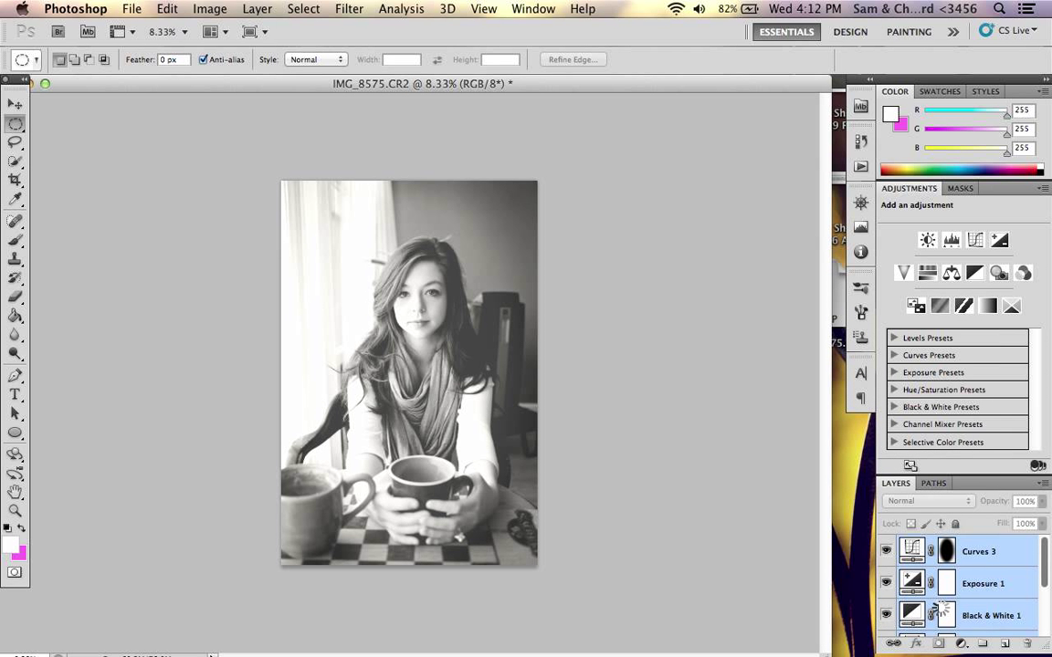